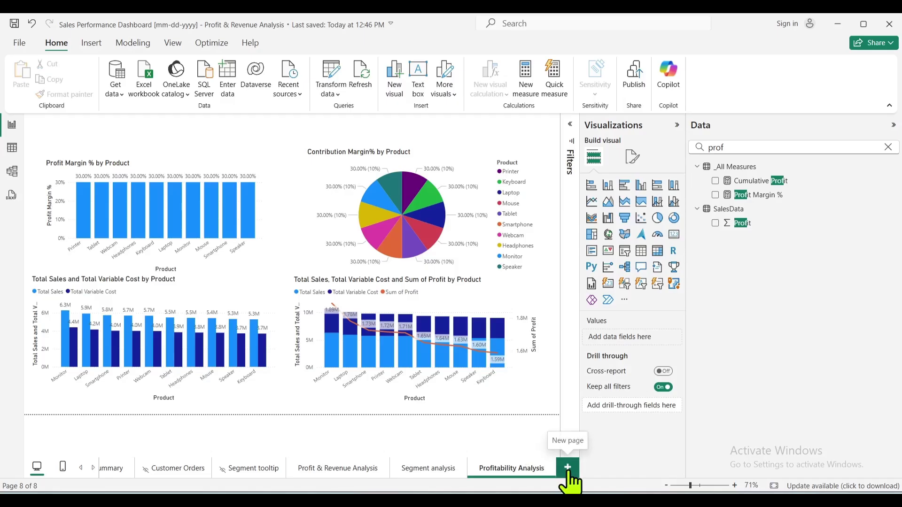
# Add a new report page and name it after the Profitability Analysis page, with "Table" in the name
pyautogui.click(569, 468)
pyautogui.click(482, 469)
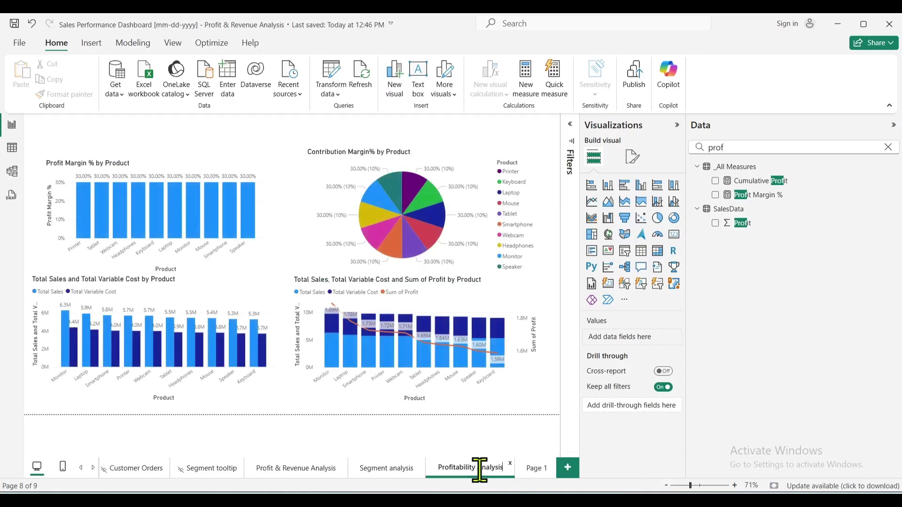
pyautogui.click(534, 468)
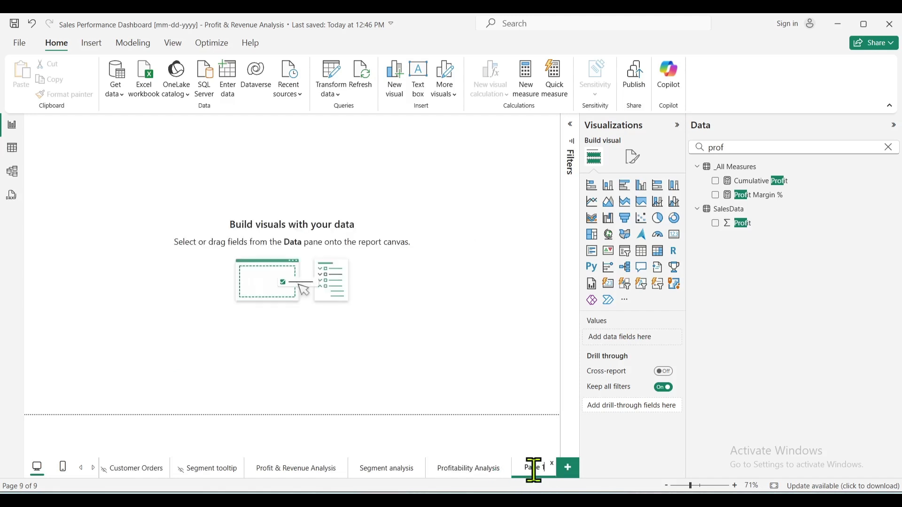
pyautogui.doubleClick(547, 476)
pyautogui.hotkey('ctrl', 'v')
pyautogui.write('Table')
pyautogui.click(450, 258)
# Insert a table visual on the new page and add the Product field from SalesData as its first column
pyautogui.click(641, 251)
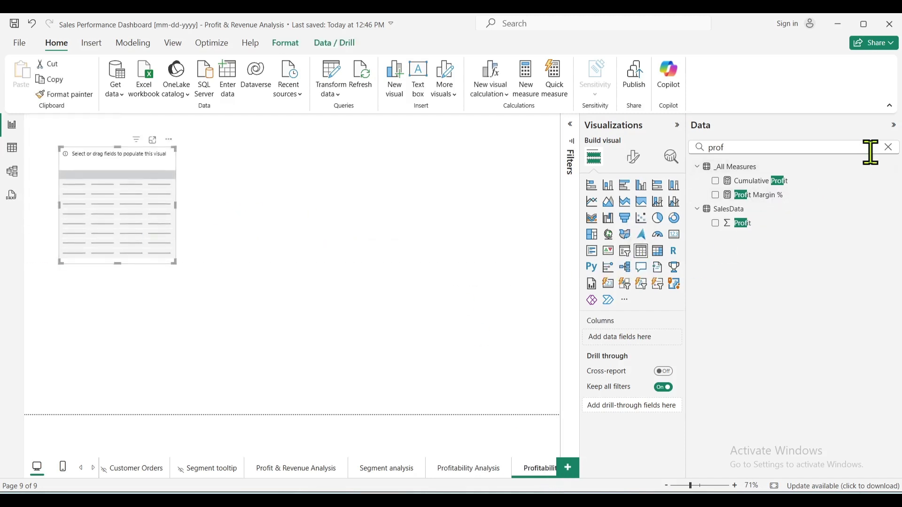
pyautogui.click(743, 142)
pyautogui.moveTo(742, 142); pyautogui.dragTo(598, 144)
pyautogui.write('prod')
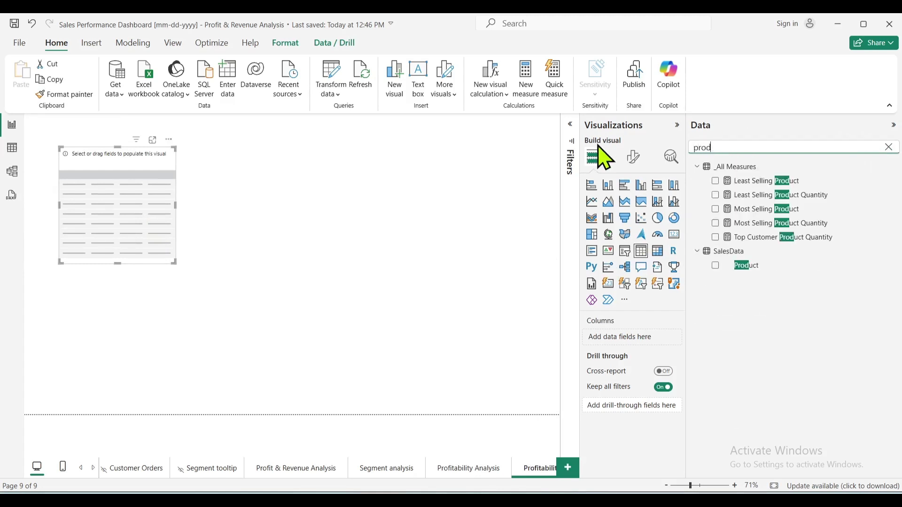
pyautogui.write('uc')
pyautogui.click(716, 266)
# Find the Total Sales measure and add it to the table visual
pyautogui.moveTo(752, 147); pyautogui.dragTo(675, 160)
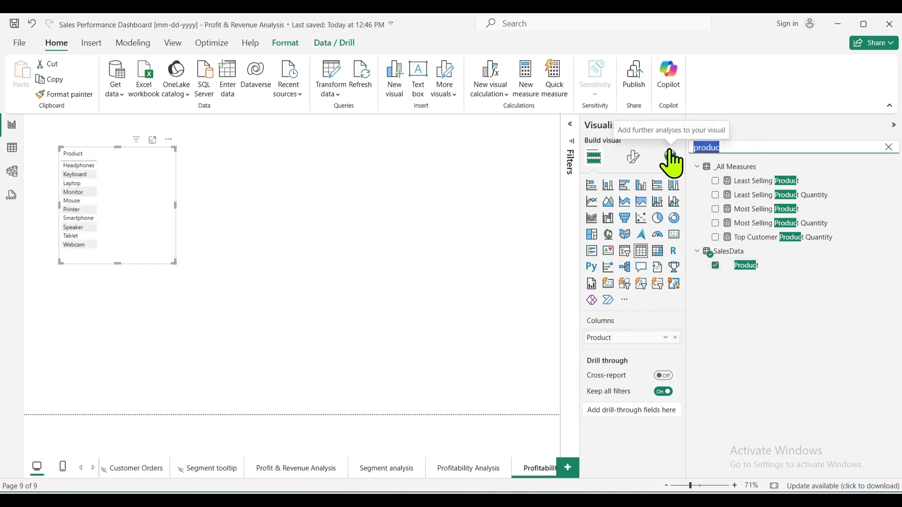
pyautogui.write('sale')
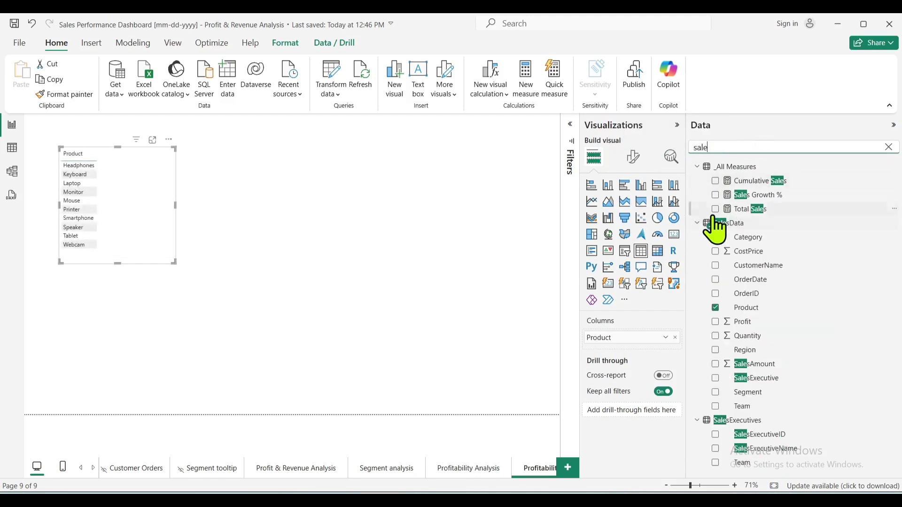
pyautogui.click(717, 209)
# Add Profit Margin %, Contribution Margin and Contribution Margin% to the table, placing Contribution Margin directly before Profit Margin %
pyautogui.moveTo(745, 148); pyautogui.dragTo(695, 147)
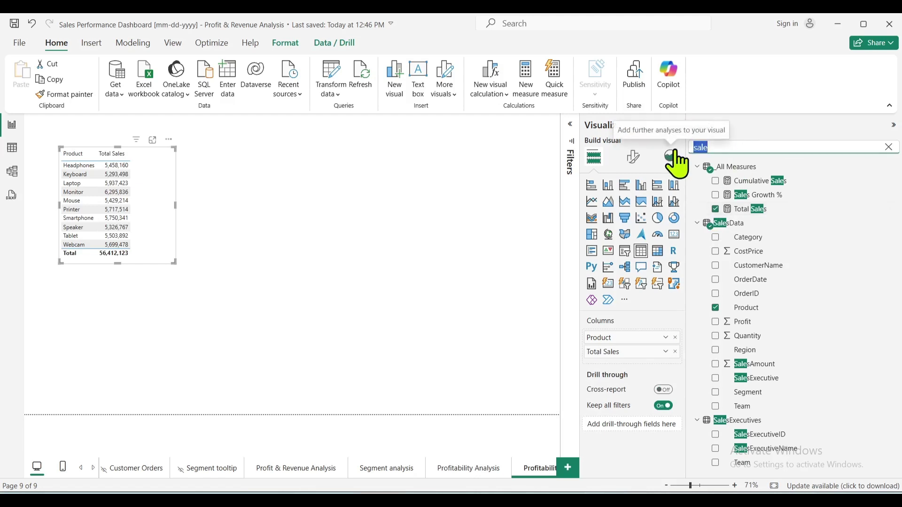
pyautogui.write('marg')
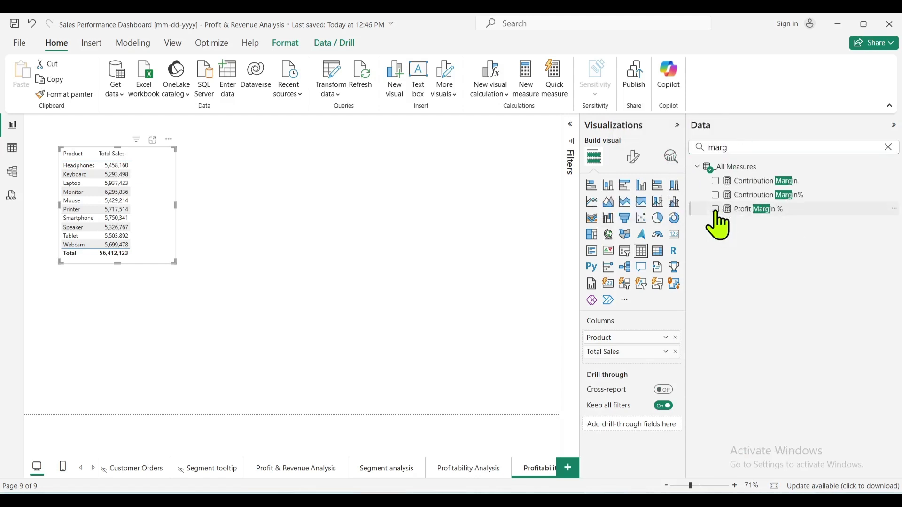
pyautogui.click(716, 209)
pyautogui.click(716, 181)
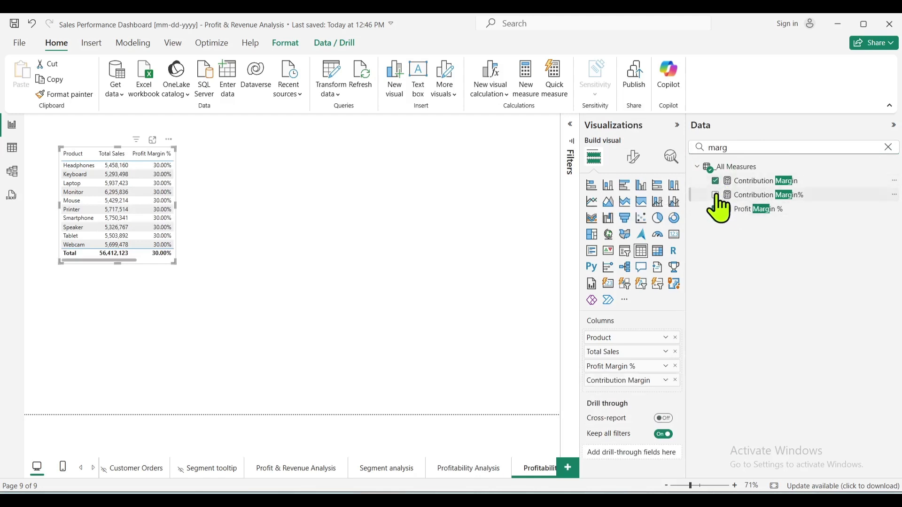
pyautogui.click(716, 196)
pyautogui.moveTo(608, 382); pyautogui.dragTo(632, 372)
# Enlarge the table visual and add the Total Variable Cost measure as a column between Product and Total Sales
pyautogui.click(708, 148)
pyautogui.doubleClick(708, 148)
pyautogui.moveTo(179, 259); pyautogui.dragTo(359, 288)
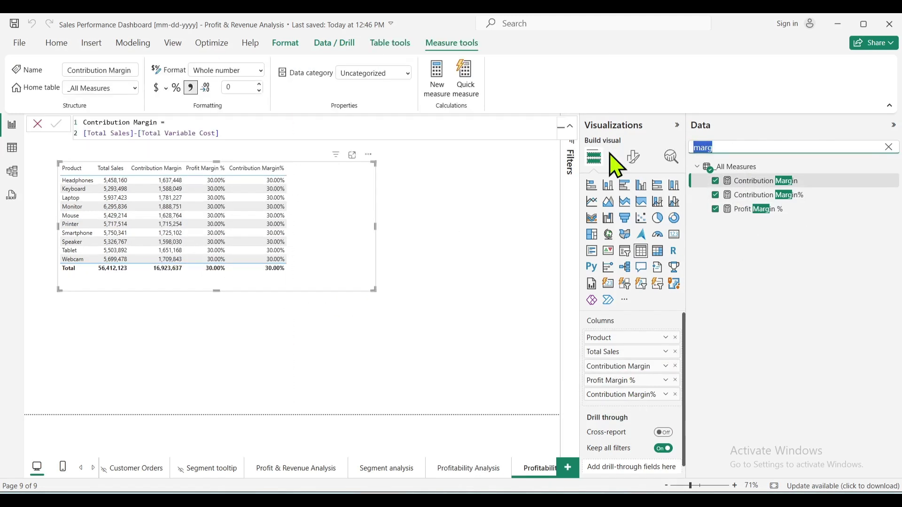
pyautogui.write('cost')
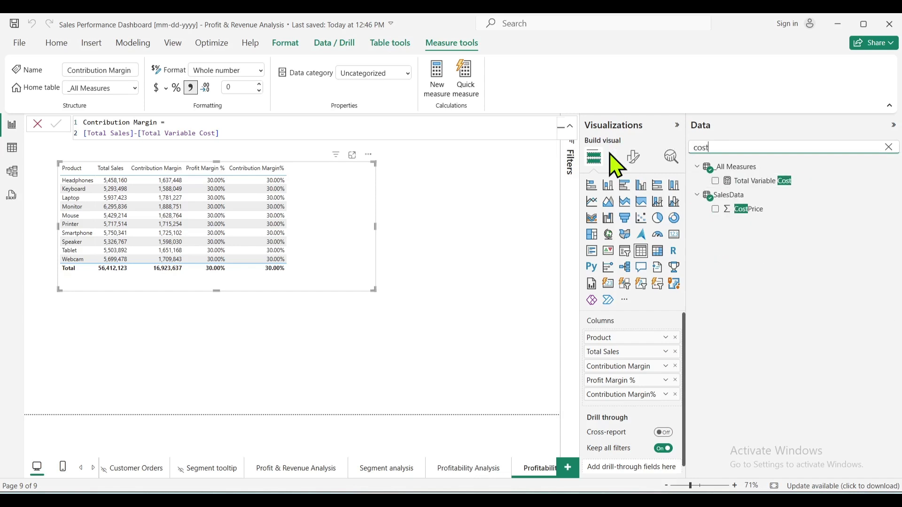
pyautogui.click(715, 181)
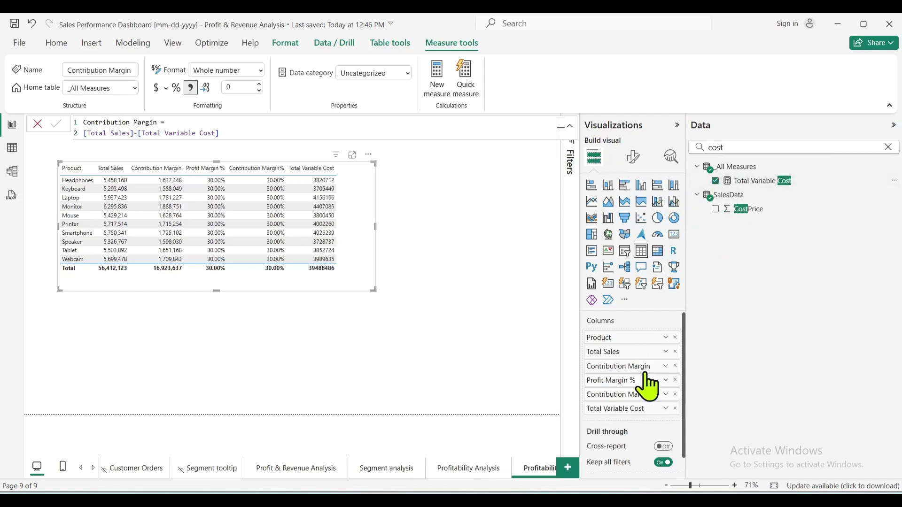
pyautogui.moveTo(632, 408); pyautogui.dragTo(639, 357)
pyautogui.moveTo(401, 270); pyautogui.dragTo(401, 274)
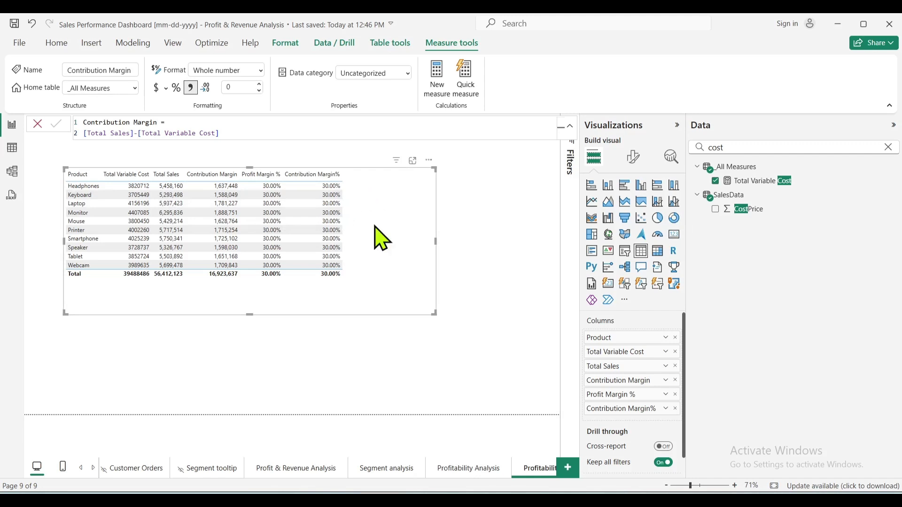
# Clear the field search and start a new measure named Revenue Profit Category in the _All Measures table
pyautogui.click(891, 150)
pyautogui.click(889, 167)
pyautogui.press('Escape')
pyautogui.write('Revenue ')
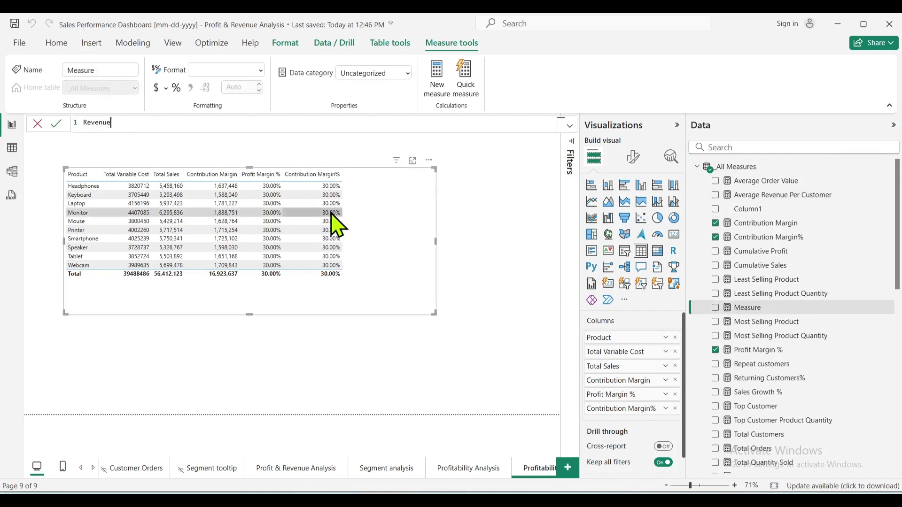
pyautogui.write('Profit Category =')
pyautogui.hotkey('shift', 'Return')
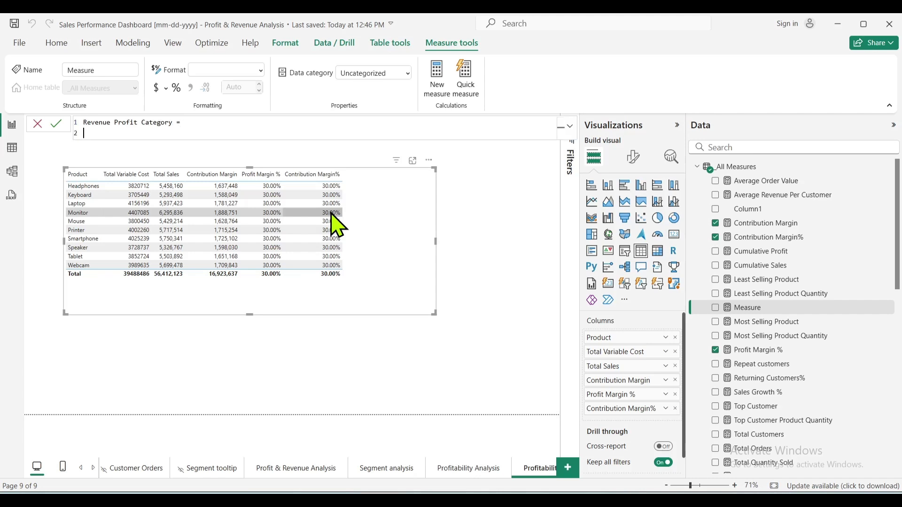
# Begin the measure's formula with SWITCH(TRUE(), and start a new line for the first condition
pyautogui.write('sw')
pyautogui.press('Tab')
pyautogui.write('tr')
pyautogui.press('Tab')
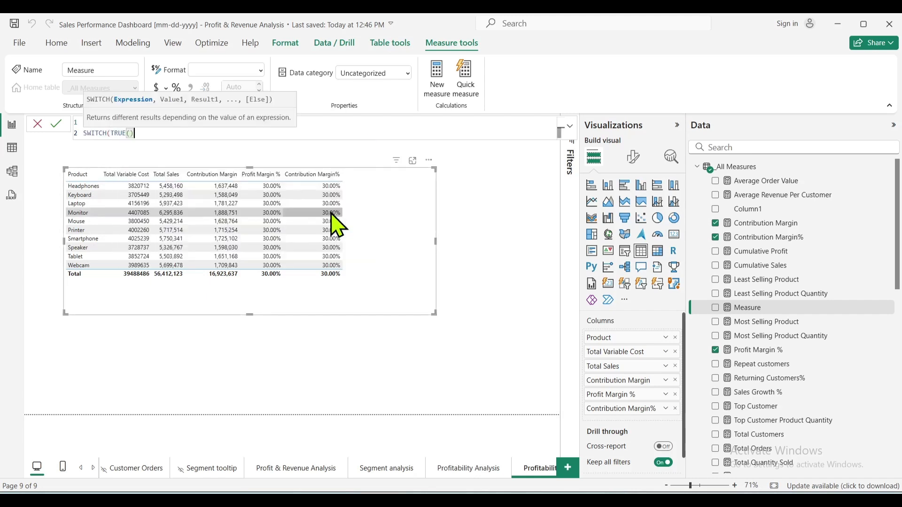
pyautogui.write(',')
pyautogui.hotkey('shift', 'Return')
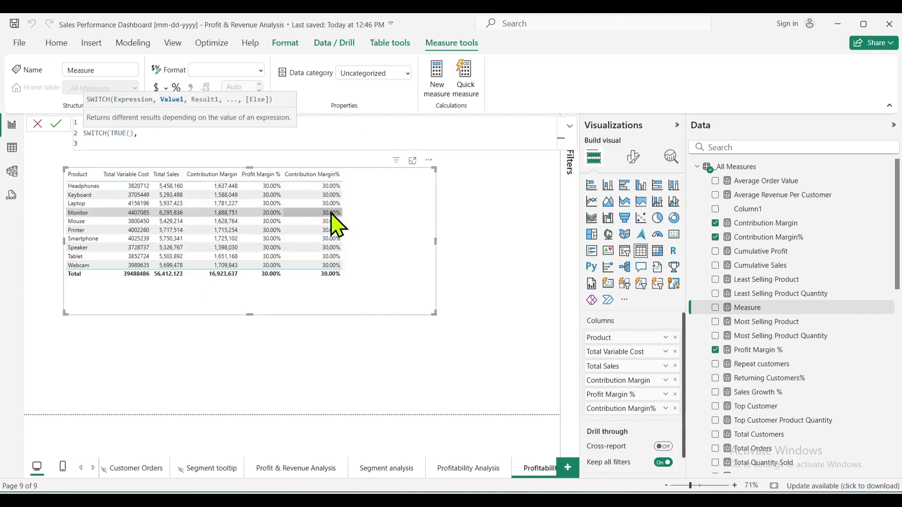
# Enter [Total Sales]>10000 && as the first part of the SWITCH condition
pyautogui.write('[to')
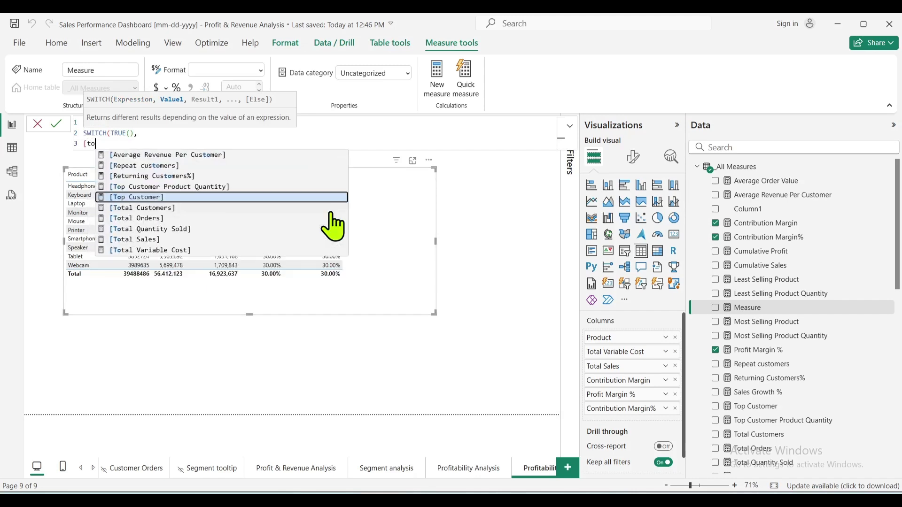
pyautogui.press('Down')
pyautogui.press('Down')
pyautogui.press('Down')
pyautogui.press('Down')
pyautogui.press('Tab')
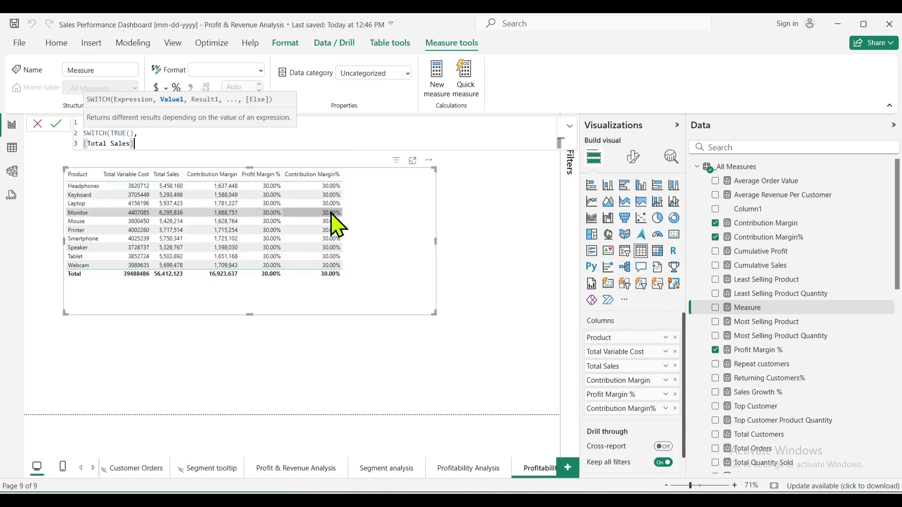
pyautogui.write('>10000 && [pro')
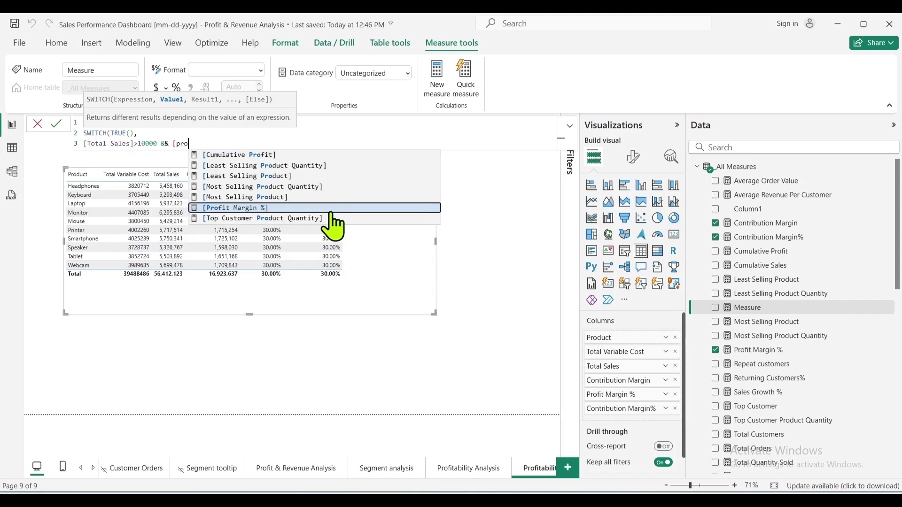
pyautogui.click(331, 209)
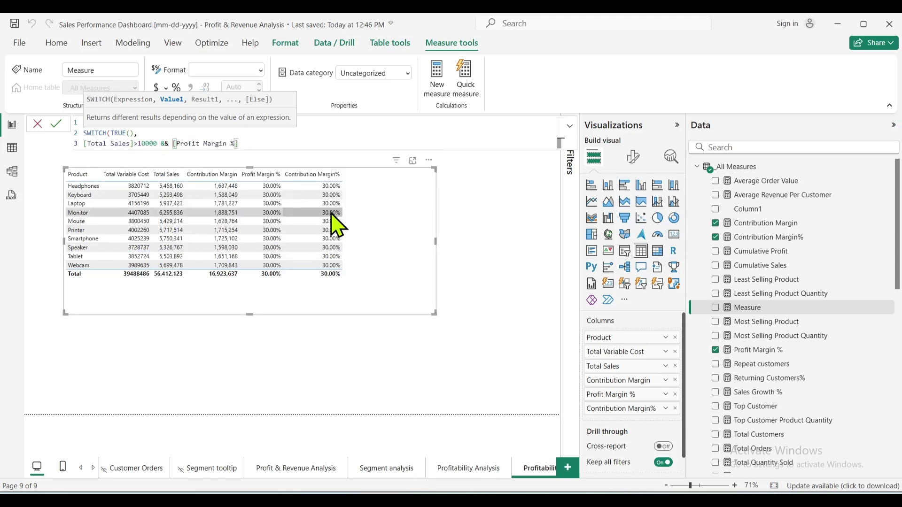
pyautogui.press('BackSpace')
pyautogui.press('BackSpace')
pyautogui.press('BackSpace')
pyautogui.press('BackSpace')
pyautogui.press('BackSpace')
pyautogui.press('BackSpace')
pyautogui.press('BackSpace')
pyautogui.press('BackSpace')
pyautogui.press('BackSpace')
pyautogui.press('BackSpace')
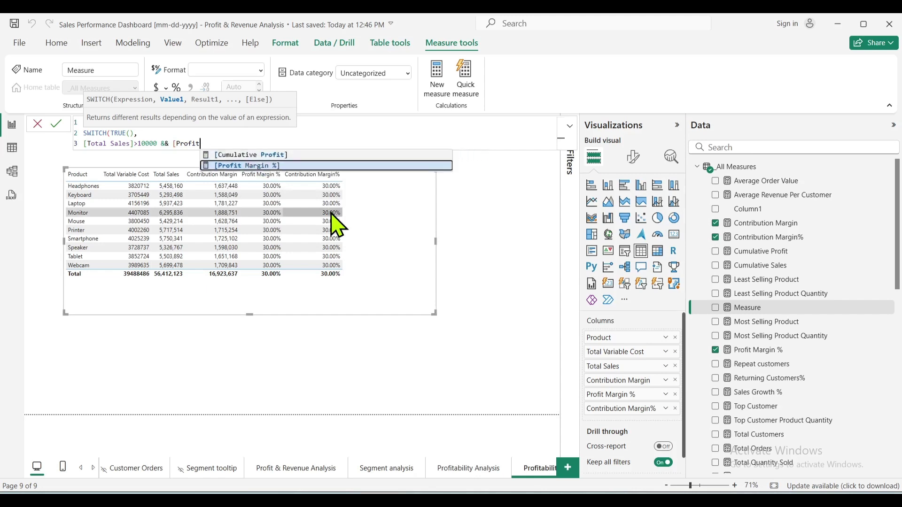
pyautogui.press('BackSpace')
pyautogui.press('BackSpace')
pyautogui.press('BackSpace')
pyautogui.press('BackSpace')
pyautogui.press('BackSpace')
pyautogui.press('BackSpace')
pyautogui.press('BackSpace')
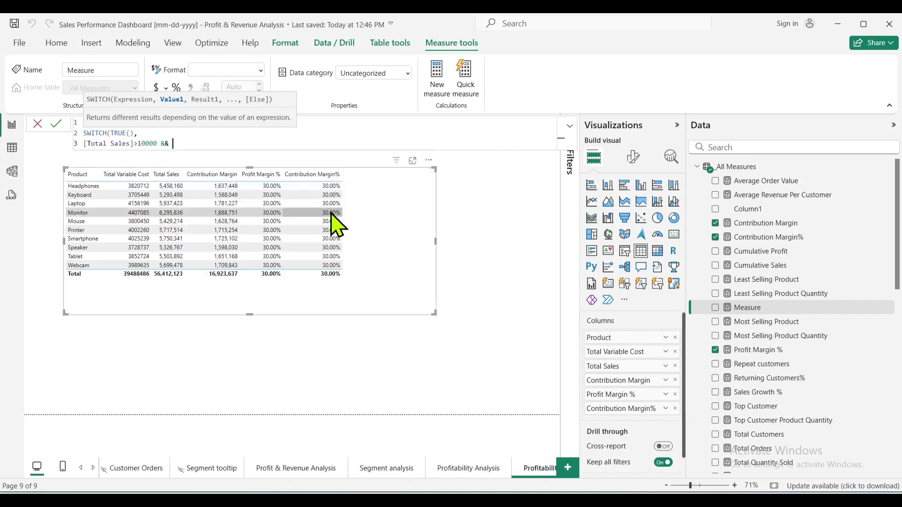
# Complete the first SWITCH branch with SUM(SalesData[Profit])<5000 and the result "High Revenue , Low Profit"
pyautogui.write('SUM(')
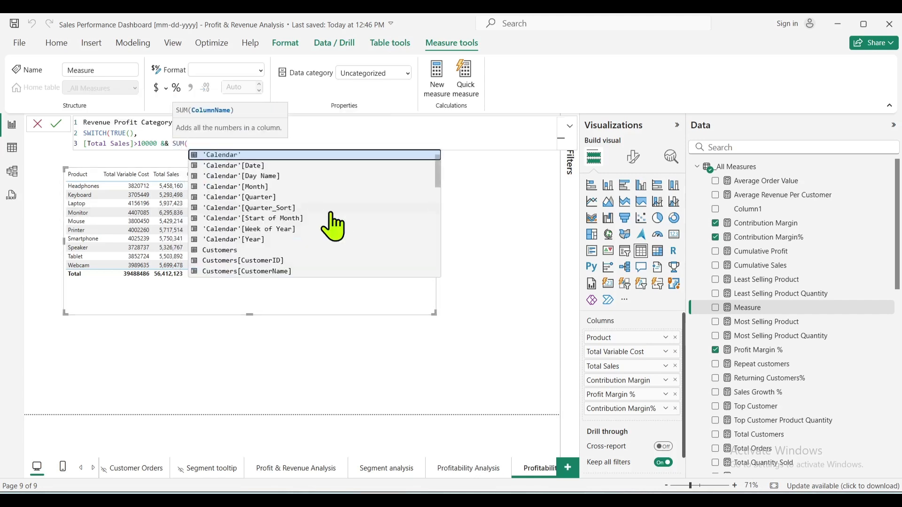
pyautogui.write('SalesData[Profit]')
pyautogui.press('Tab')
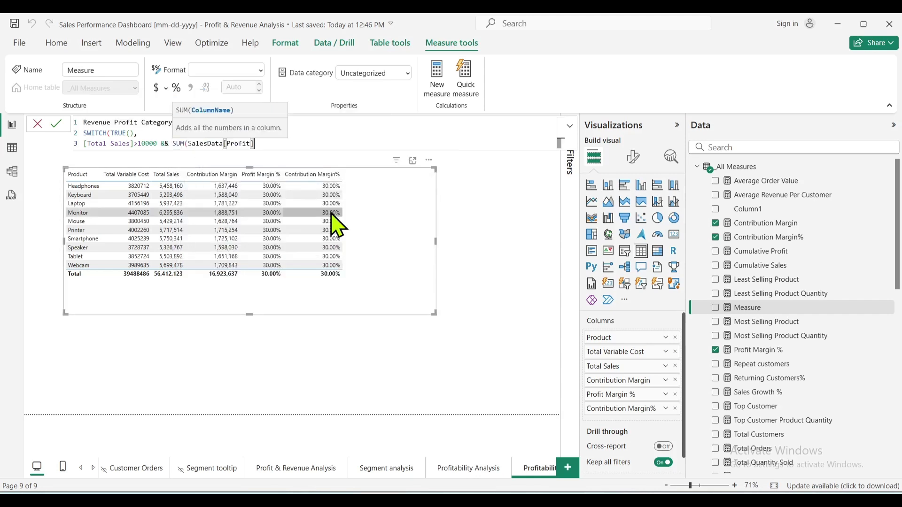
pyautogui.write(')<20')
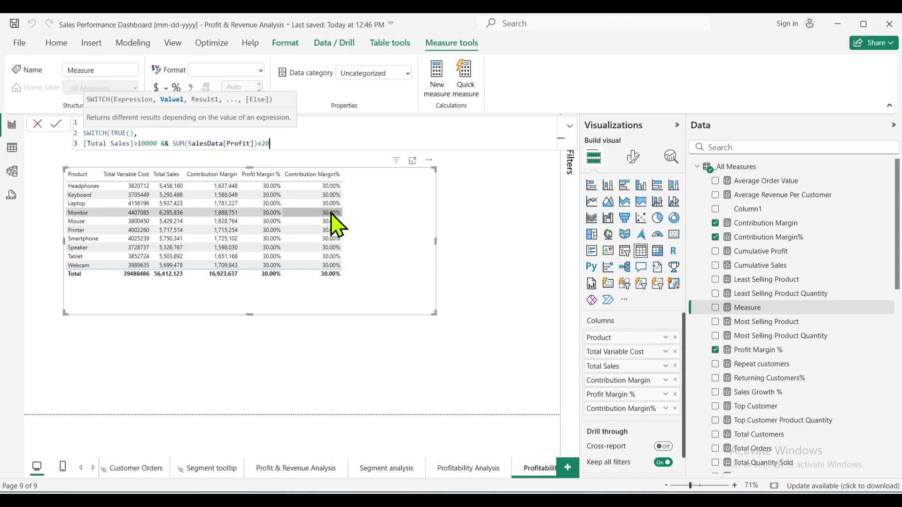
pyautogui.press('BackSpace')
pyautogui.write('5000, "High Revenue",')
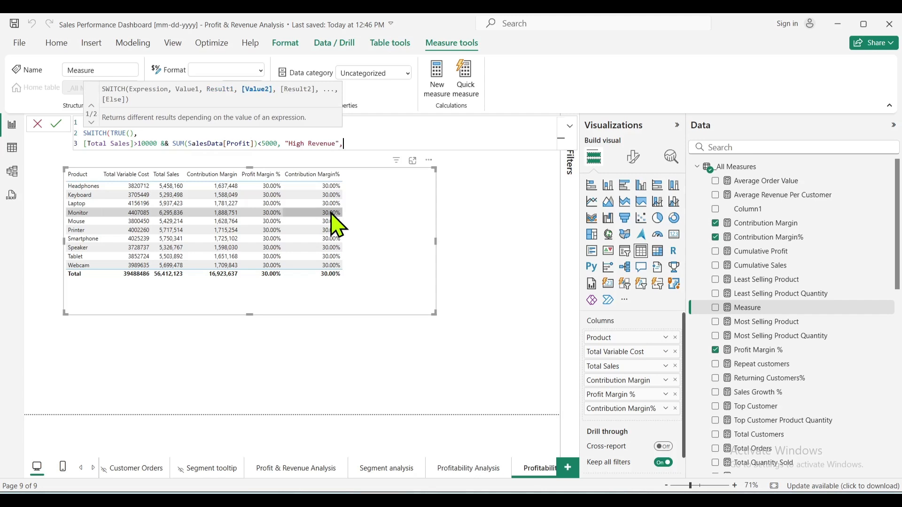
pyautogui.press('BackSpace')
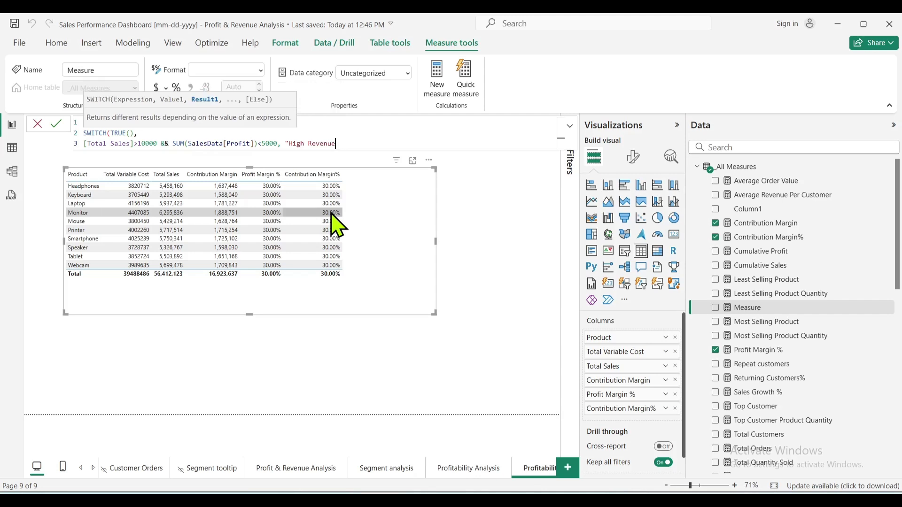
pyautogui.write(', Low Profit",')
pyautogui.hotkey('shift', 'Return')
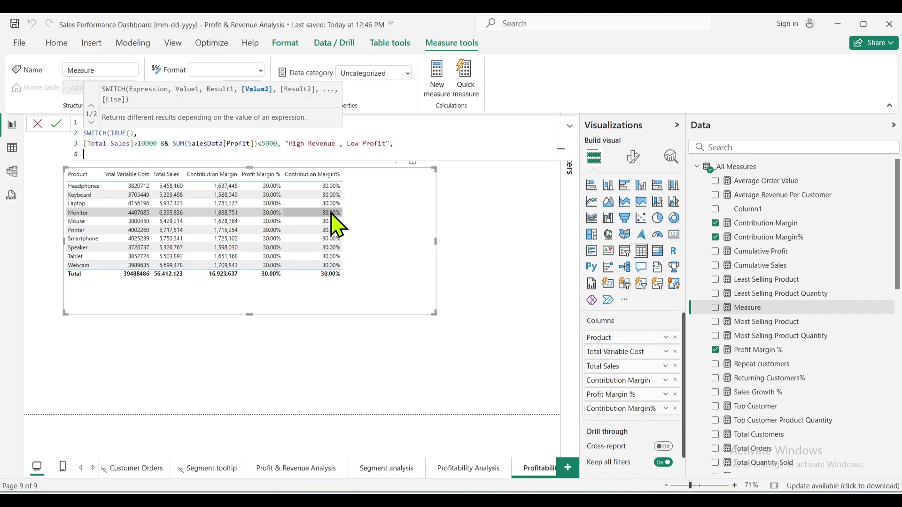
# Start the second SWITCH branch with the condition [Total Sales]>10000
pyautogui.write('[tot')
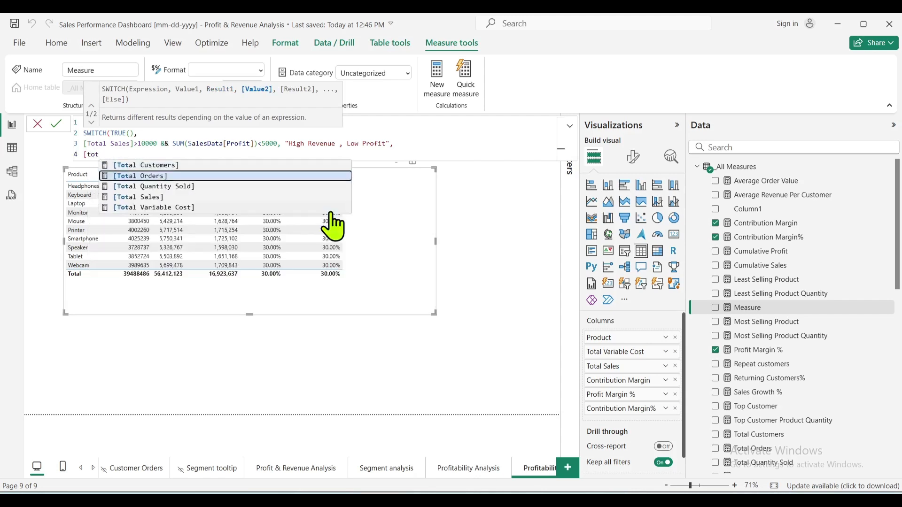
pyautogui.press('Down')
pyautogui.press('Down')
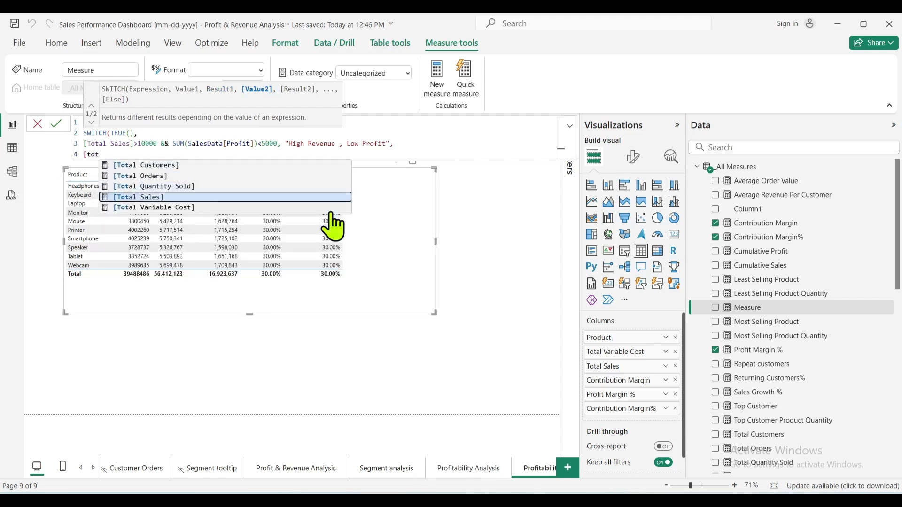
pyautogui.press('Tab')
pyautogui.write('>10000')
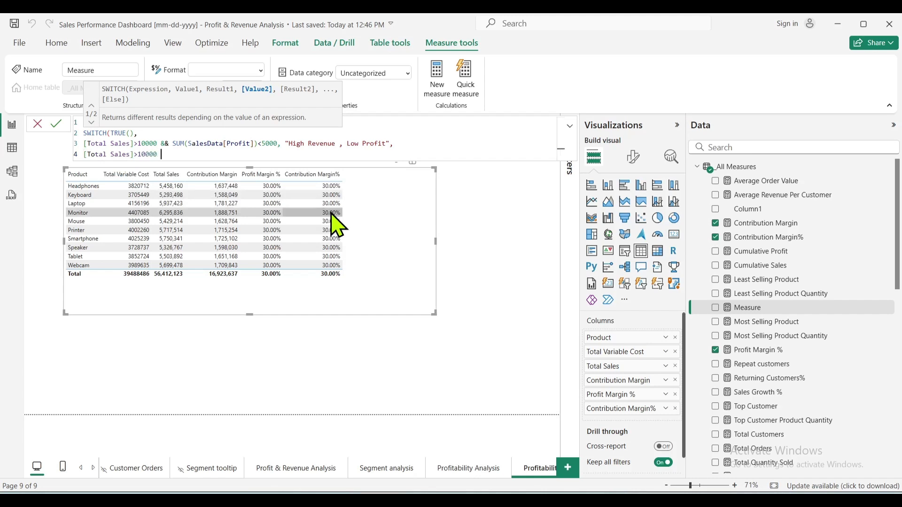
# Continue the second branch with && [Profit Margin %]<0.4 and the results "High Revenue","Low Margin"
pyautogui.write(' && [Profit Margin %]')
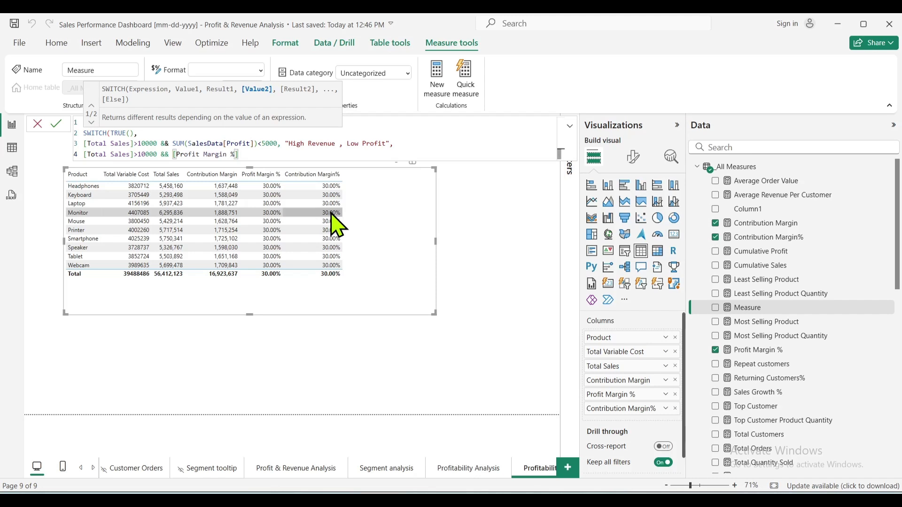
pyautogui.write('<40%')
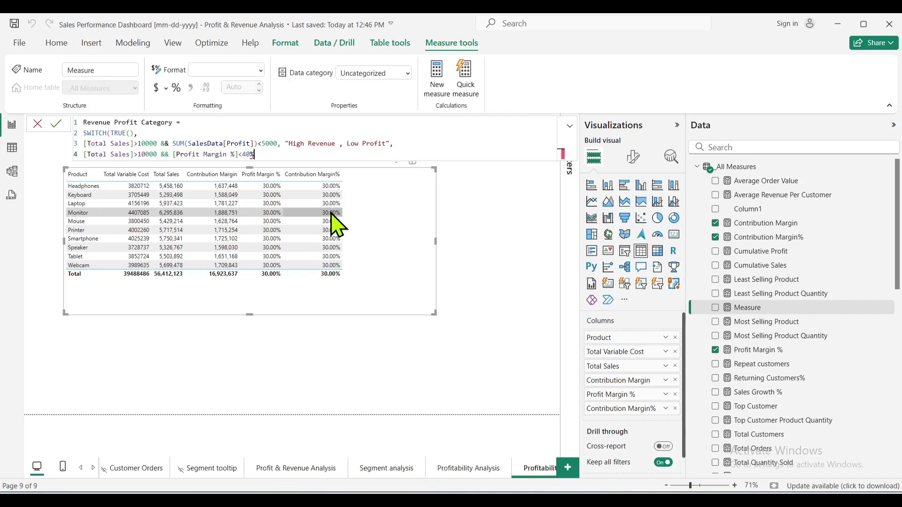
pyautogui.press('BackSpace')
pyautogui.press('BackSpace')
pyautogui.press('BackSpace')
pyautogui.write('0.4 , "')
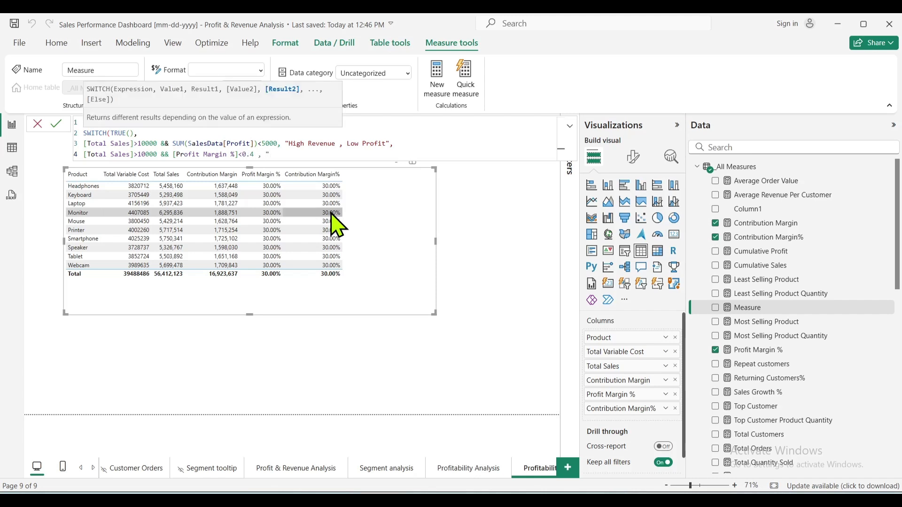
pyautogui.write('High Revenue","Low')
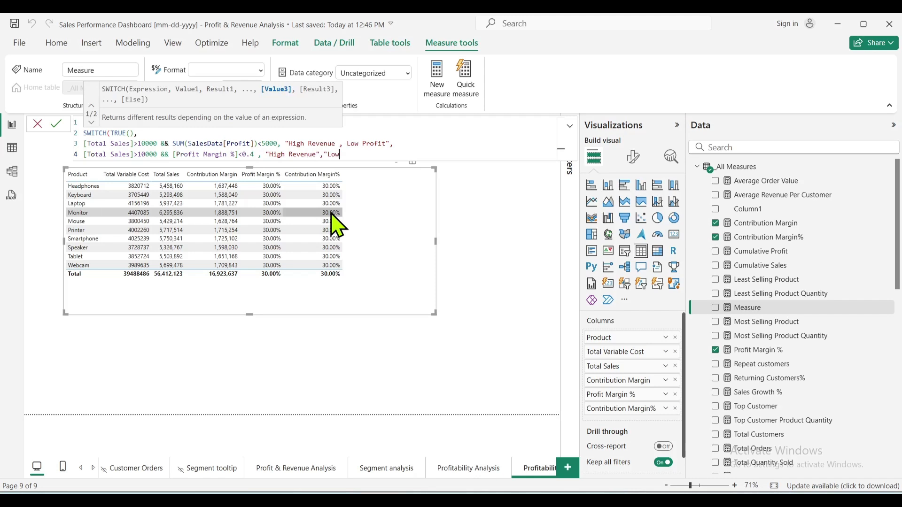
pyautogui.write(' Margin')
# Change the second branch's margin condition to [Profit Margin %]>0.5
pyautogui.click(248, 154)
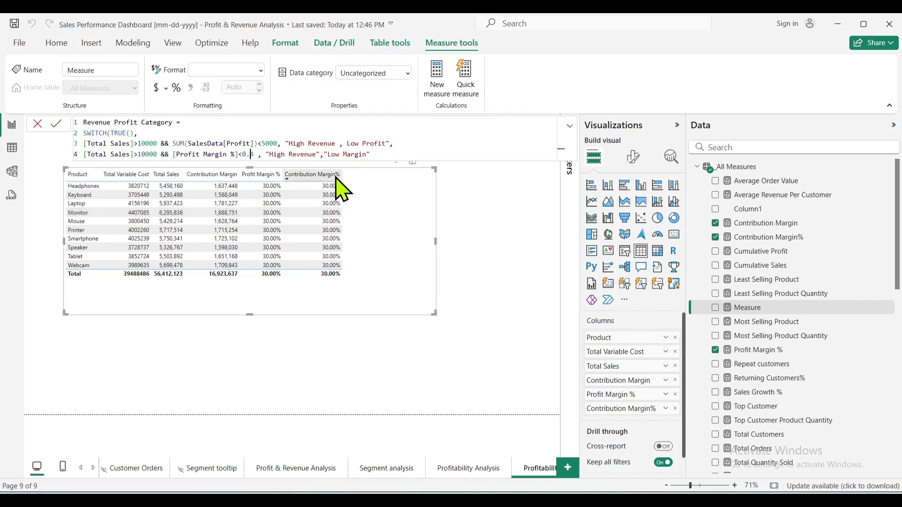
pyautogui.press('BackSpace')
pyautogui.write('>')
pyautogui.press('Left')
pyautogui.write('5')
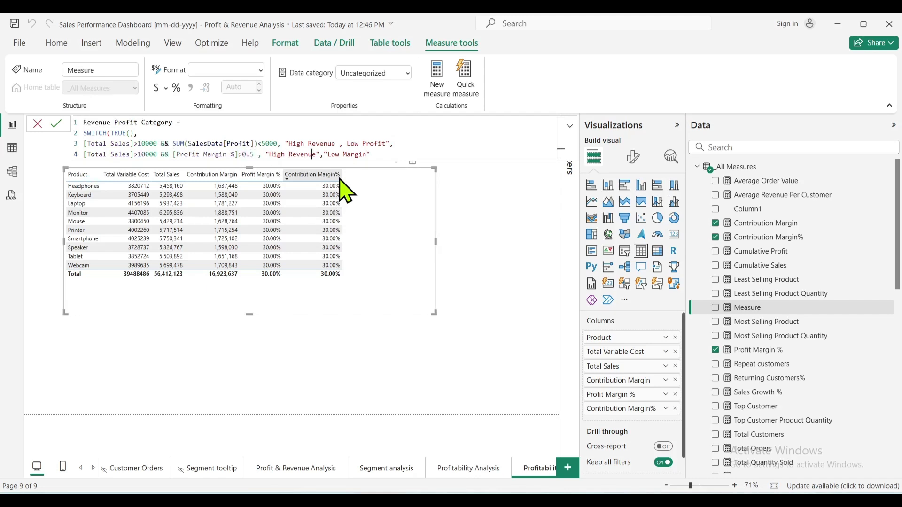
# Change "Low Margin" to "High Margin" in the second branch, then end it with a comma and a new line
pyautogui.hotkey('shift', 'Right')
pyautogui.hotkey('shift', 'Right')
pyautogui.hotkey('shift', 'Right')
pyautogui.write('hig')
pyautogui.write(',')
pyautogui.hotkey('shift', 'Return')
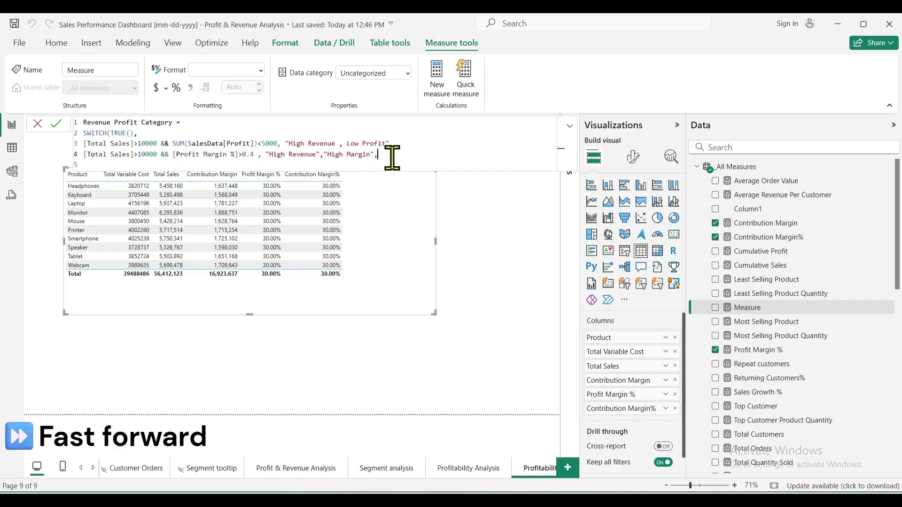
# Add a third branch as a copy of the second and change its sales condition to [Total Sales]<5000
pyautogui.write('[Total Sales]>10000 && [Profit Margin %]>0.4 , "High Revenue","High Margin",')
pyautogui.click(139, 164)
pyautogui.press('BackSpace')
pyautogui.press('BackSpace')
pyautogui.write('<5')
pyautogui.press('BackSpace')
pyautogui.click(235, 165)
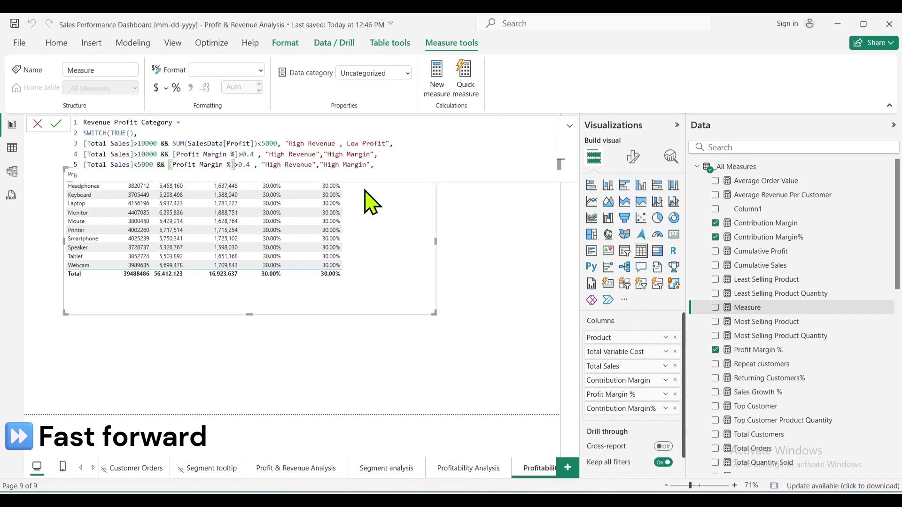
# Set the profit margin threshold in the second branch to 0.5
pyautogui.click(254, 155)
pyautogui.press('BackSpace')
pyautogui.write('5')
pyautogui.press('Down')
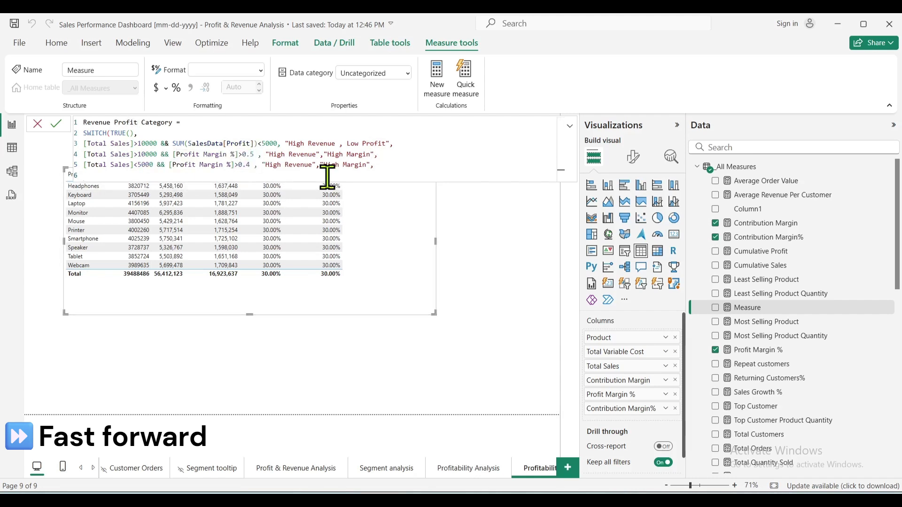
# Change the third branch's revenue result to "Low Revenue", close the formula with the default "Other", commit it and copy the measure name
pyautogui.doubleClick(274, 165)
pyautogui.write('Low')
pyautogui.click(395, 168)
pyautogui.write(')')
pyautogui.press('Return')
pyautogui.moveTo(173, 123); pyautogui.dragTo(83, 123)
pyautogui.hotkey('ctrl', 'c')
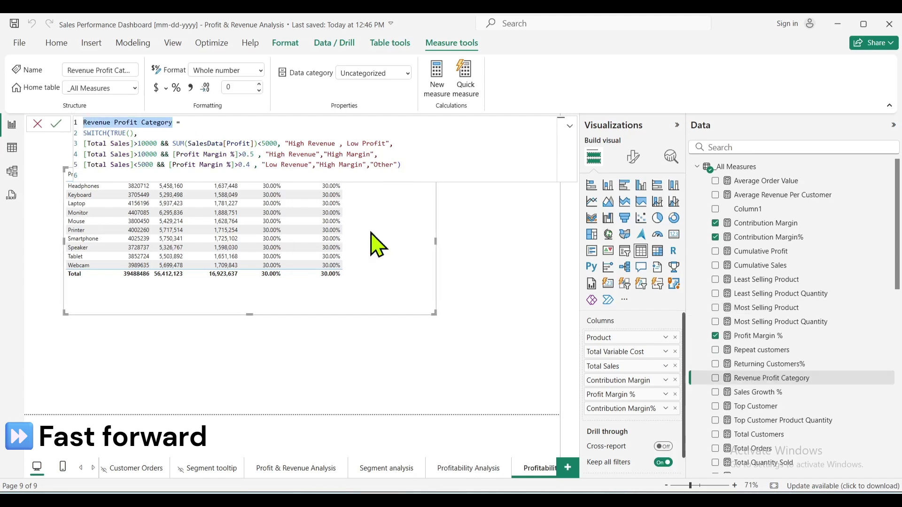
# Search the fields for Revenue Profit Category and add that measure to the product table
pyautogui.click(775, 148)
pyautogui.hotkey('ctrl', 'v')
pyautogui.click(715, 181)
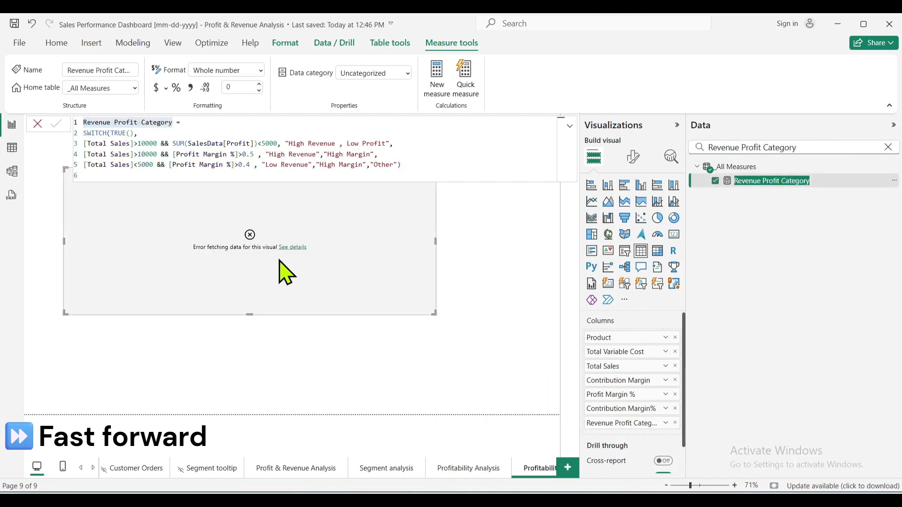
# Read the table's error details, remove the opening quotation mark before High Margin in the second branch, and commit the formula
pyautogui.click(292, 247)
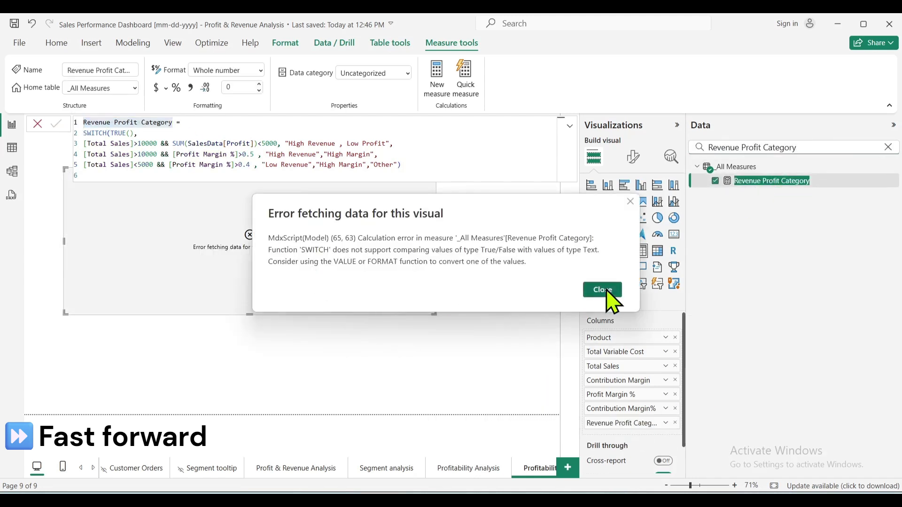
pyautogui.click(606, 291)
pyautogui.click(335, 145)
pyautogui.press('Delete')
pyautogui.press('Delete')
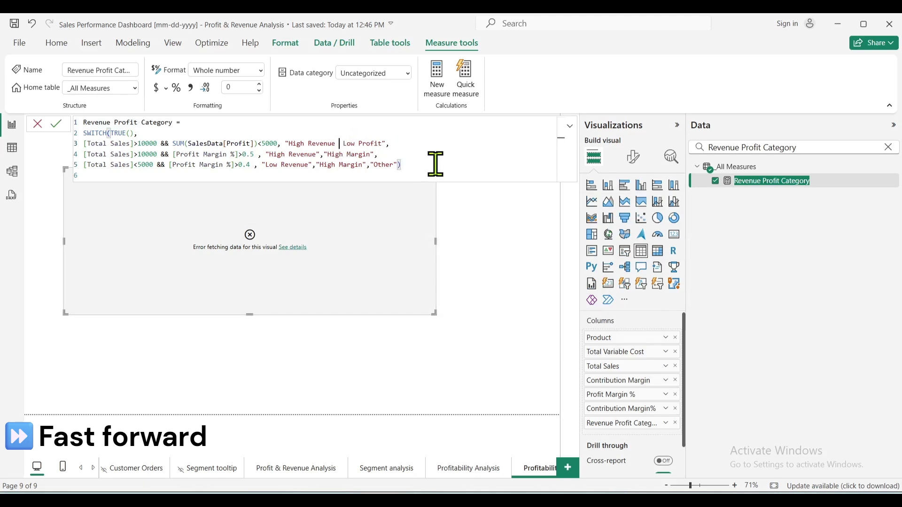
pyautogui.press('Delete')
pyautogui.click(337, 143)
pyautogui.write(',')
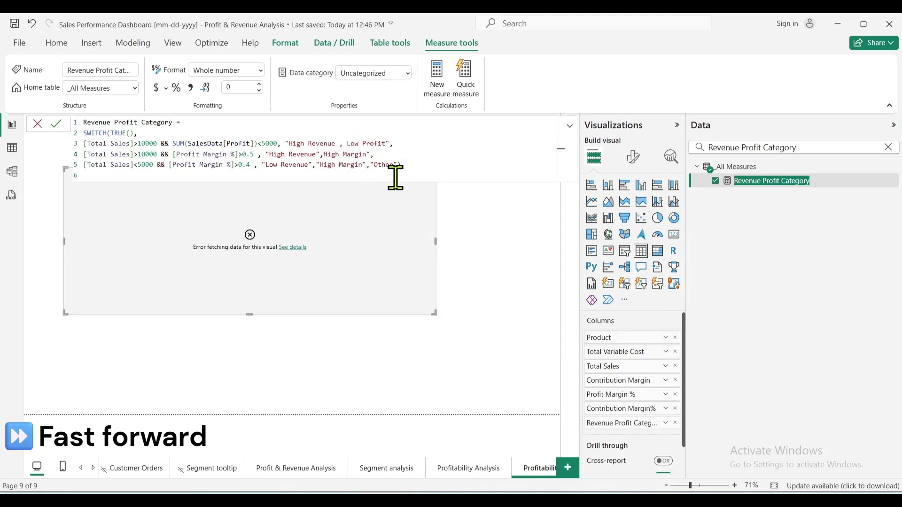
pyautogui.click(56, 123)
pyautogui.click(387, 155)
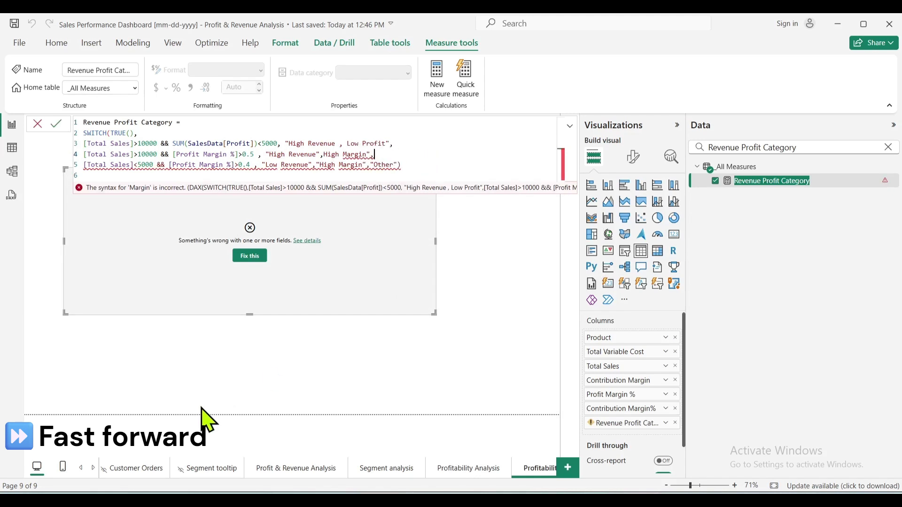
# Review the field error details and merge the second branch's results into the single text "High Revenue ,High Margin"
pyautogui.click(307, 241)
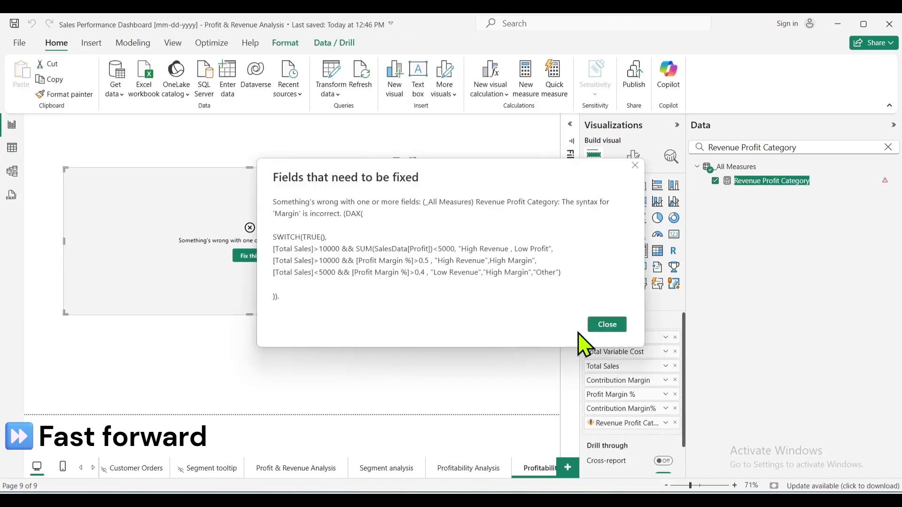
pyautogui.click(606, 326)
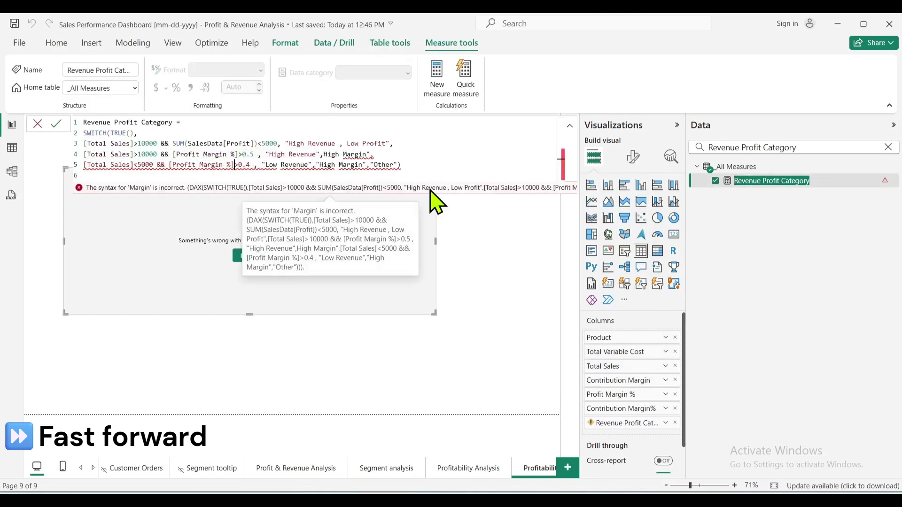
pyautogui.click(424, 159)
pyautogui.press('Left')
pyautogui.press('Left')
pyautogui.press('Left')
pyautogui.press('Left')
pyautogui.press('Left')
pyautogui.press('Left')
pyautogui.press('Left')
pyautogui.press('Left')
pyautogui.press('Left')
pyautogui.press('Left')
pyautogui.press('Left')
pyautogui.press('Left')
pyautogui.press('Left')
pyautogui.write('"')
pyautogui.press('BackSpace')
pyautogui.press('Left')
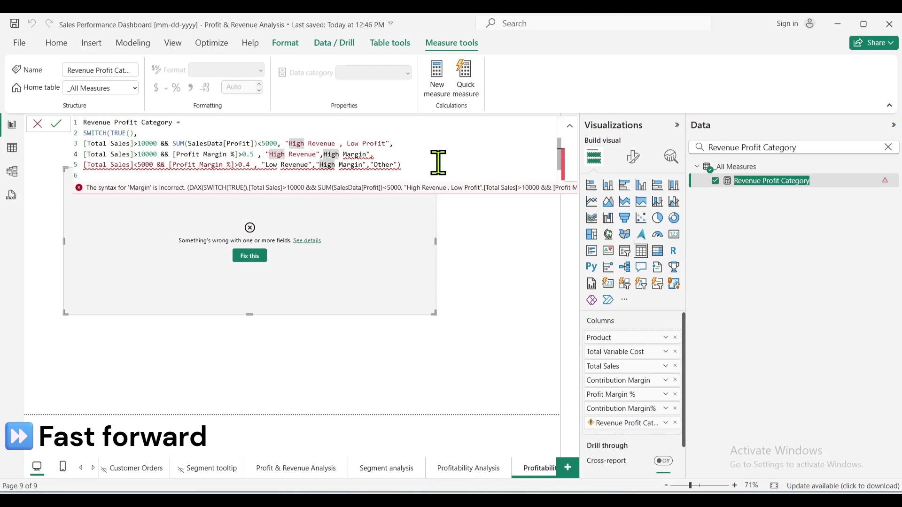
pyautogui.press('BackSpace')
# Merge the third branch's results into the single text "Low Revenue,High Margin" and commit the measure
pyautogui.click(325, 165)
pyautogui.press('BackSpace')
pyautogui.press('Left')
pyautogui.press('BackSpace')
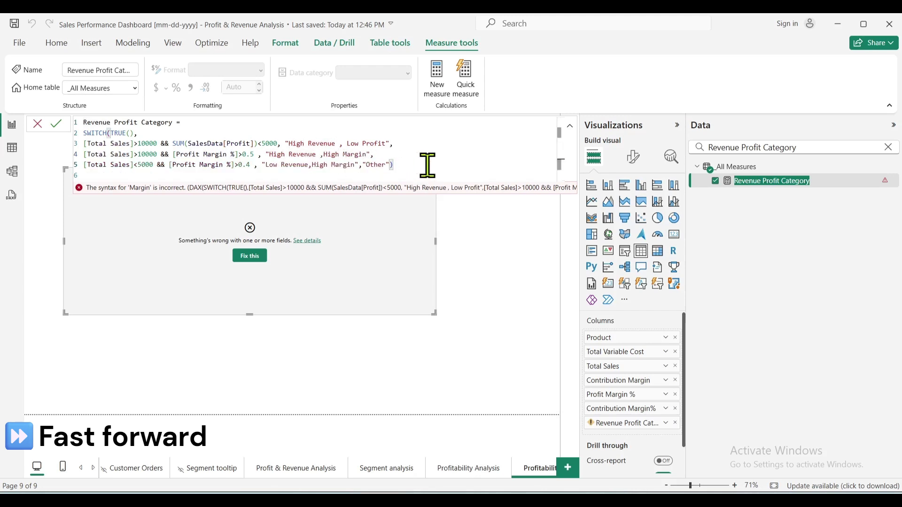
pyautogui.click(55, 124)
pyautogui.click(55, 124)
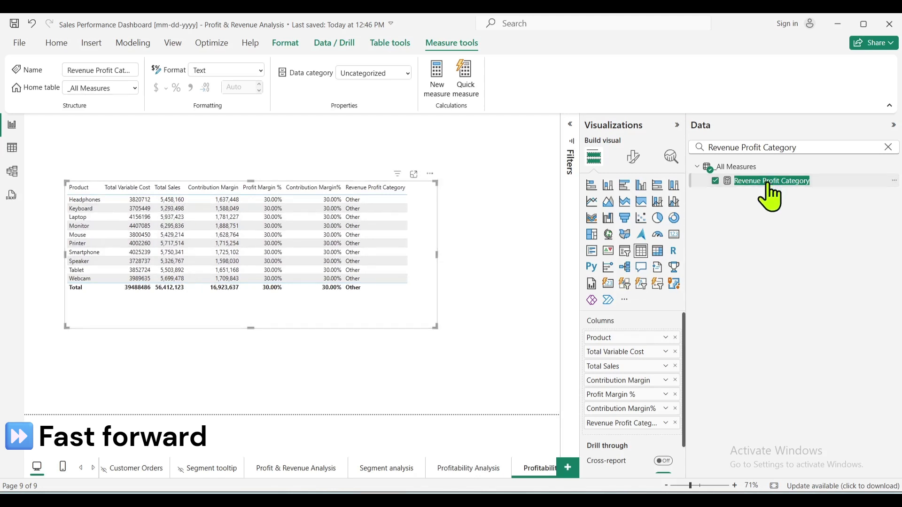
# Raise the formula's sales thresholds to 100000, 100000 and 50000 and its profit threshold to 50000, then commit the measure
pyautogui.click(764, 183)
pyautogui.click(158, 143)
pyautogui.write('0')
pyautogui.click(158, 154)
pyautogui.write('0')
pyautogui.click(153, 165)
pyautogui.write('0')
pyautogui.click(282, 144)
pyautogui.write('0')
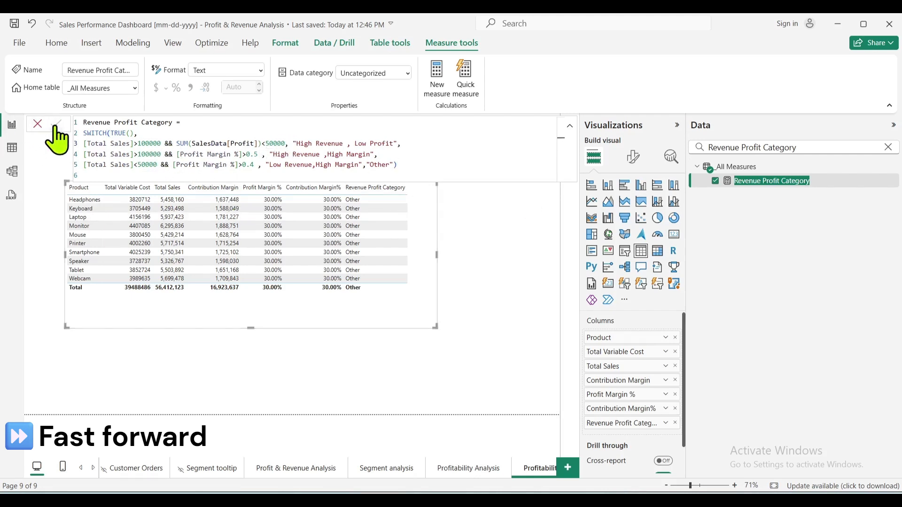
pyautogui.click(55, 123)
# Set the profit margin thresholds to 0.4 in the second branch and 0.3 in the third
pyautogui.click(258, 155)
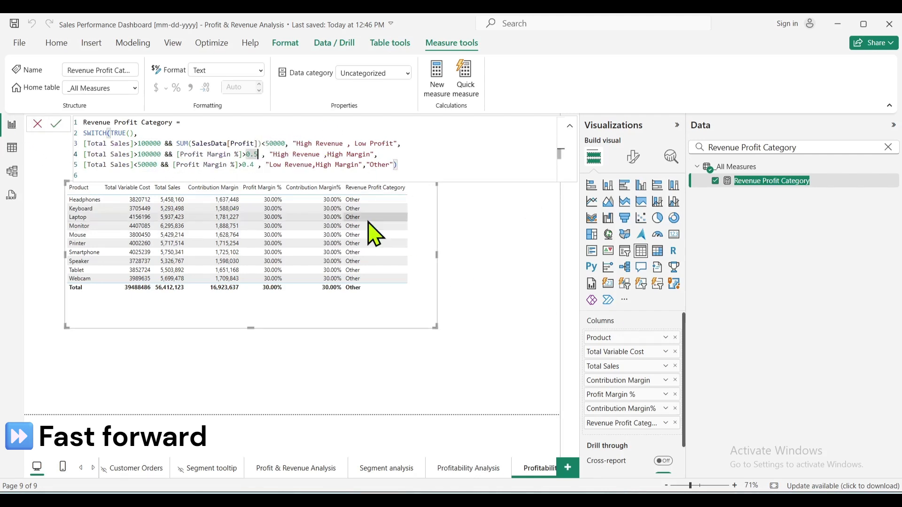
pyautogui.press('BackSpace')
pyautogui.write('4')
pyautogui.click(255, 165)
pyautogui.press('BackSpace')
pyautogui.write('3')
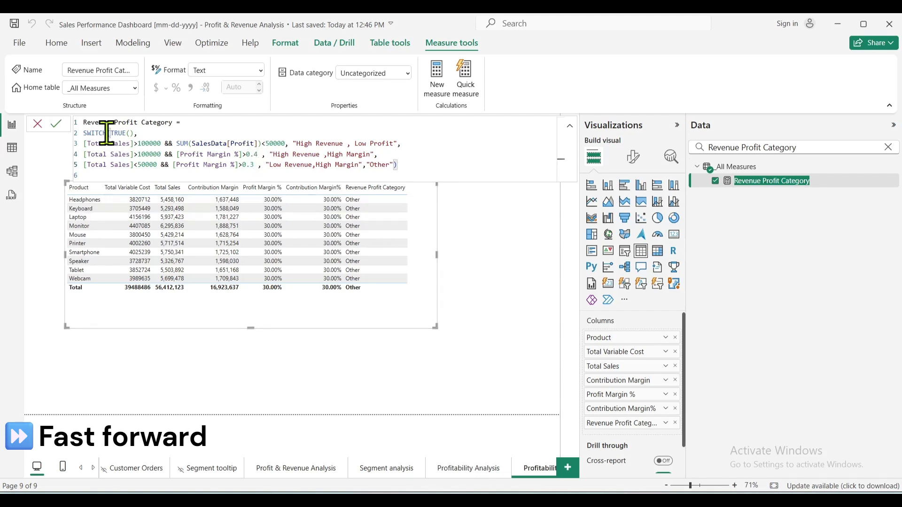
# Set the profit margin thresholds to 0.3 in the second branch and 0.2 in the third, then commit the measure
pyautogui.click(259, 154)
pyautogui.press('Down')
pyautogui.press('Left')
pyautogui.press('BackSpace')
pyautogui.write('2')
pyautogui.click(57, 124)
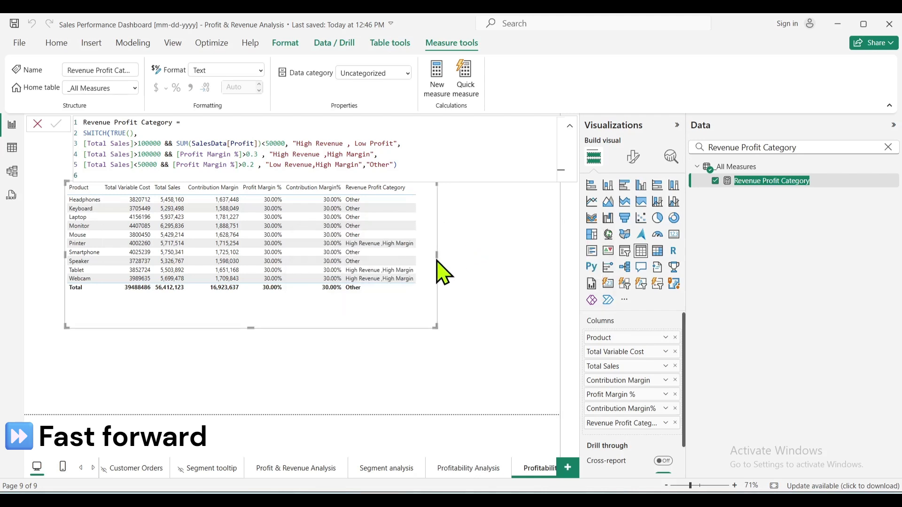
# Widen the product table slightly and collapse the Visualizations pane
pyautogui.moveTo(437, 252); pyautogui.dragTo(459, 266)
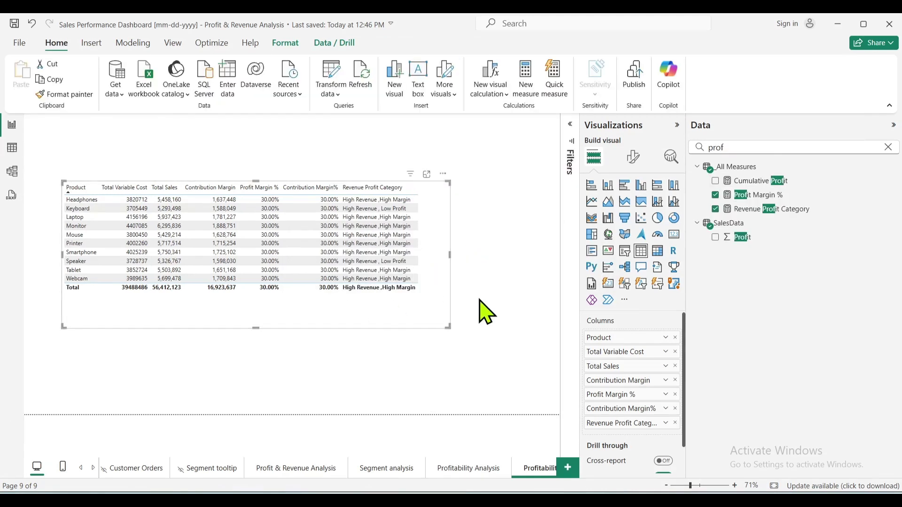
pyautogui.click(676, 125)
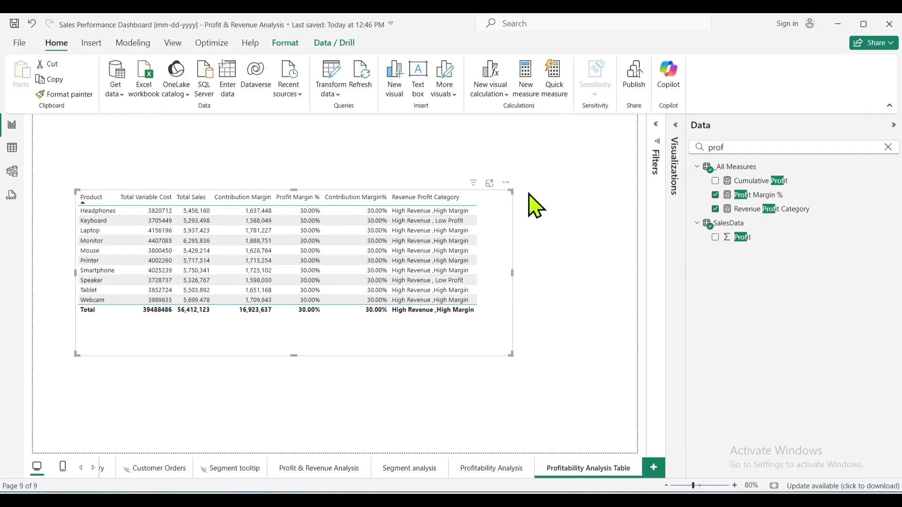
# Examine the product table in focus mode and compare it with the charts on the Profitability Analysis page
pyautogui.click(489, 183)
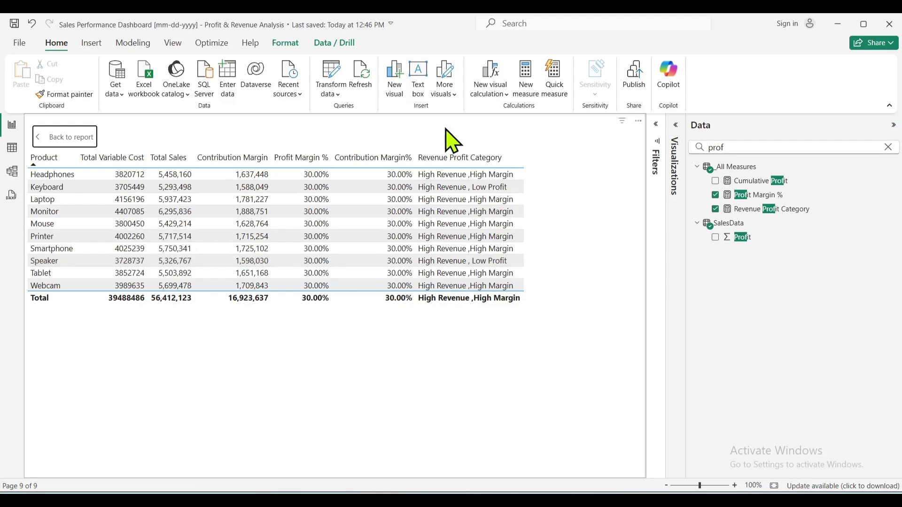
pyautogui.click(84, 140)
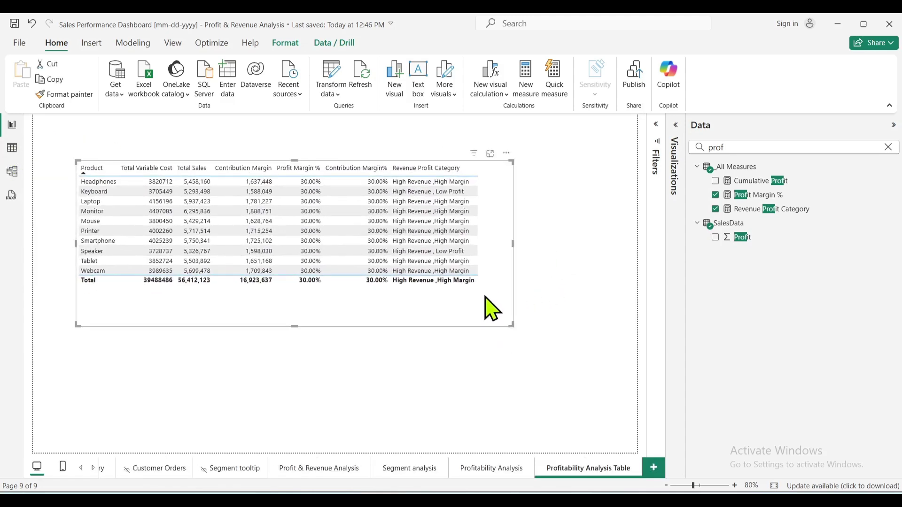
pyautogui.click(498, 469)
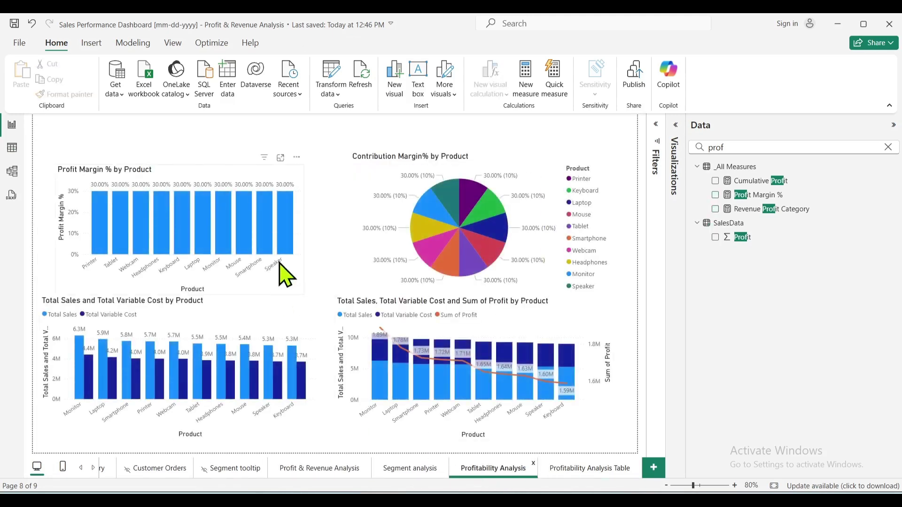
pyautogui.click(588, 470)
pyautogui.click(495, 473)
pyautogui.click(591, 469)
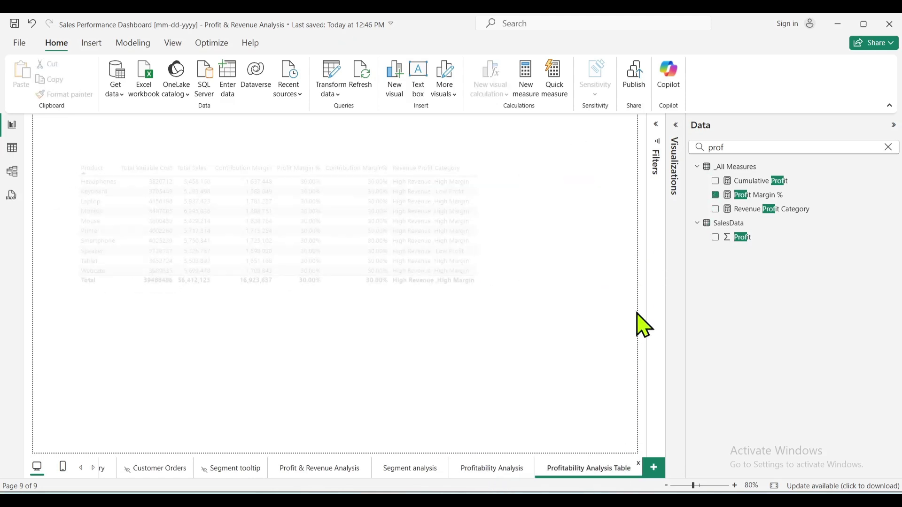
# Add the Product field from SalesData as the drill-through field of the Profitability Analysis Table page
pyautogui.click(888, 147)
pyautogui.click(675, 124)
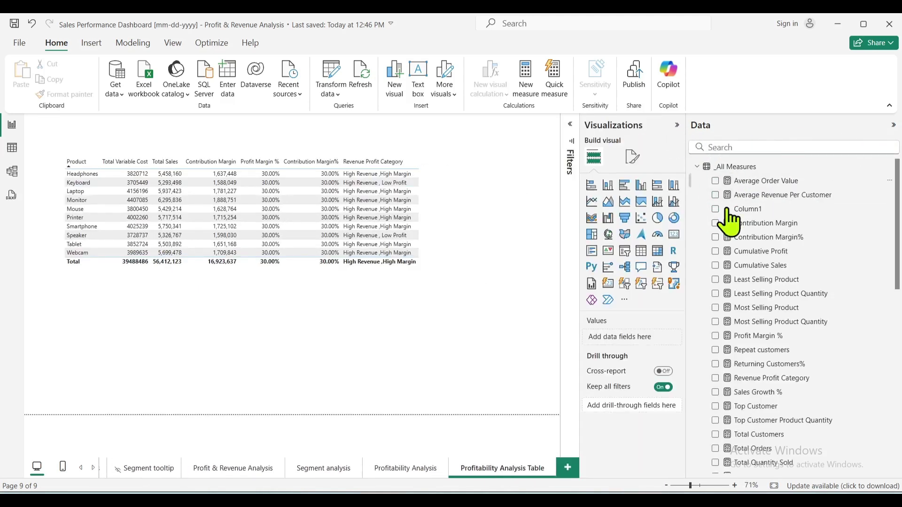
pyautogui.click(761, 149)
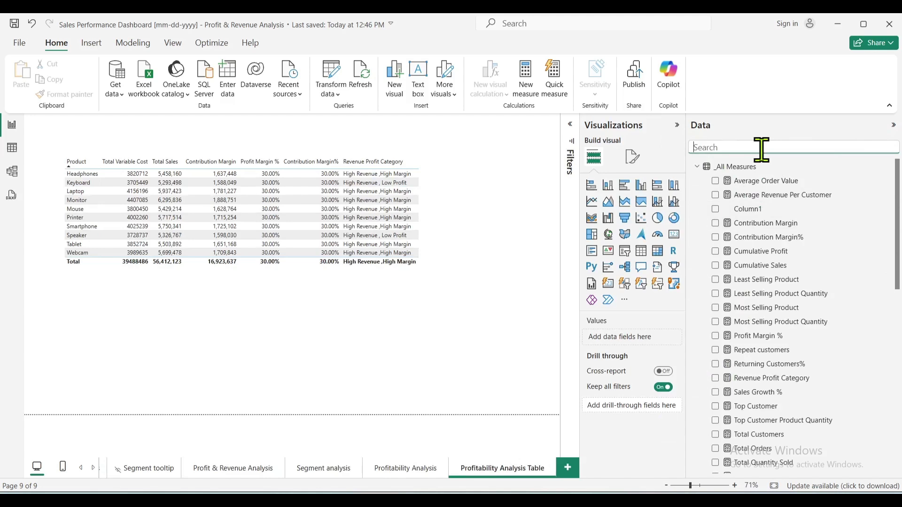
pyautogui.write('prod')
pyautogui.moveTo(740, 266); pyautogui.dragTo(626, 345)
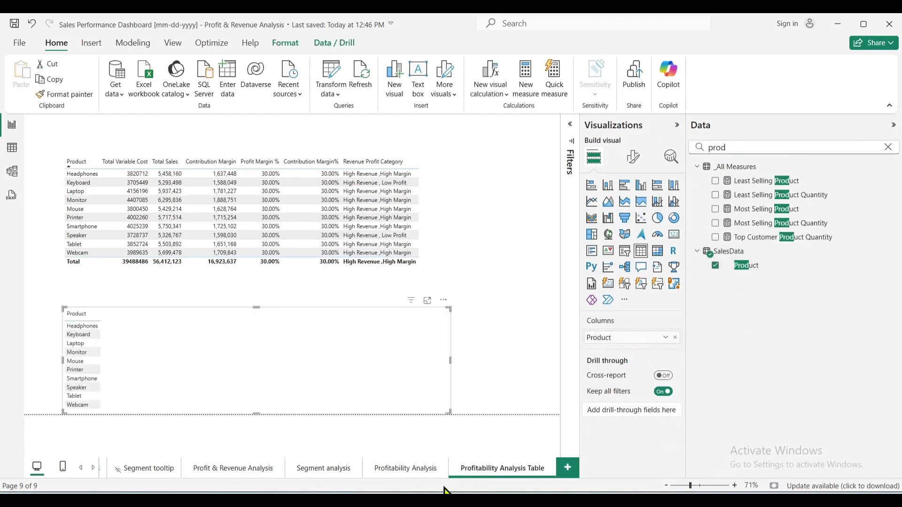
pyautogui.press('Delete')
pyautogui.moveTo(752, 266); pyautogui.dragTo(646, 409)
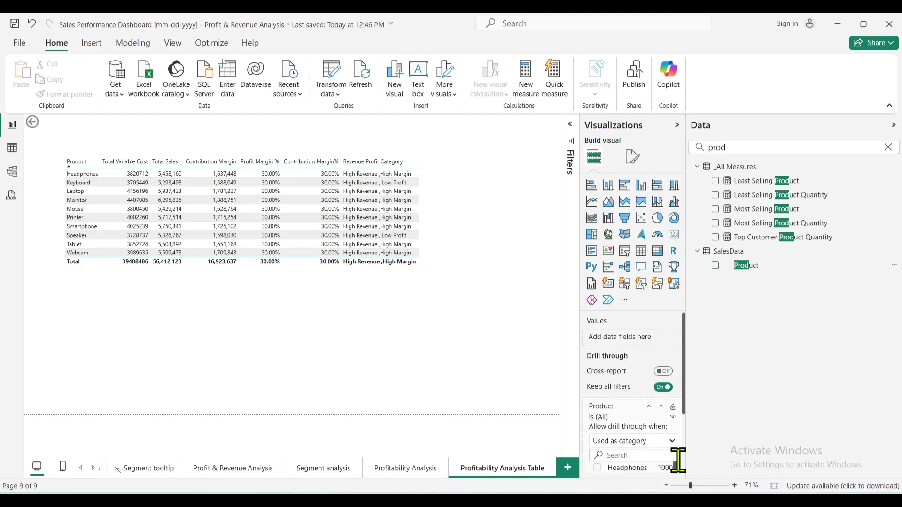
# Drill through from the Speaker bar of the Profit Margin % by Product chart to the Profitability Analysis Table page
pyautogui.click(407, 473)
pyautogui.click(250, 212)
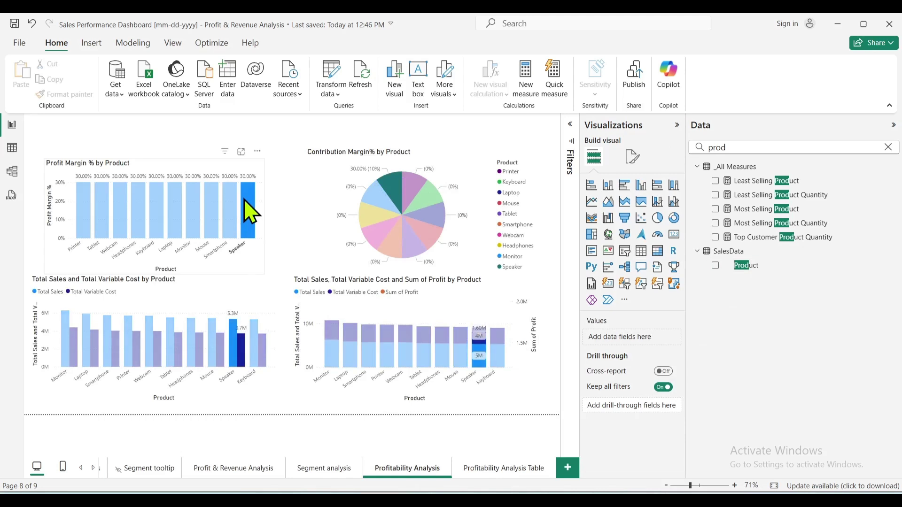
pyautogui.rightClick(248, 208)
pyautogui.moveTo(277, 276)
pyautogui.click(389, 277)
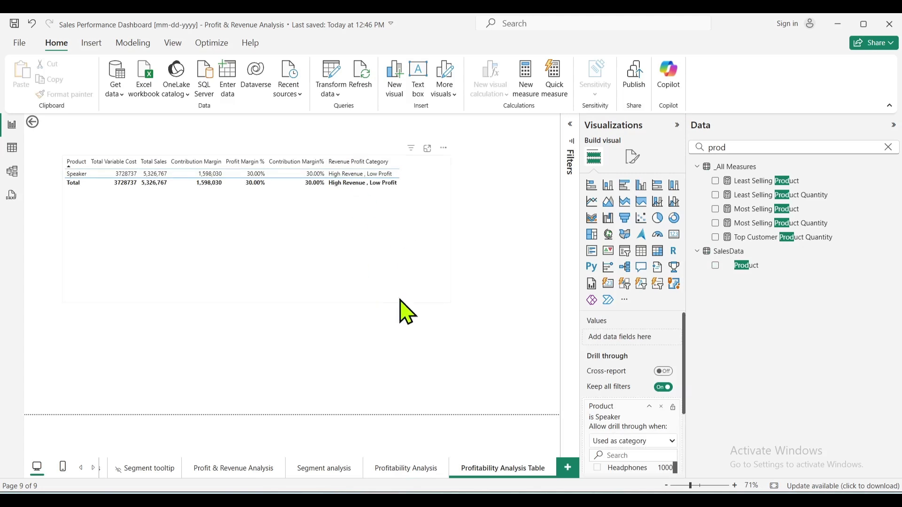
# Reduce the product table's height to fit the single-product view and shift the back button slightly inward from the page corner
pyautogui.click(328, 301)
pyautogui.moveTo(256, 302); pyautogui.dragTo(267, 215)
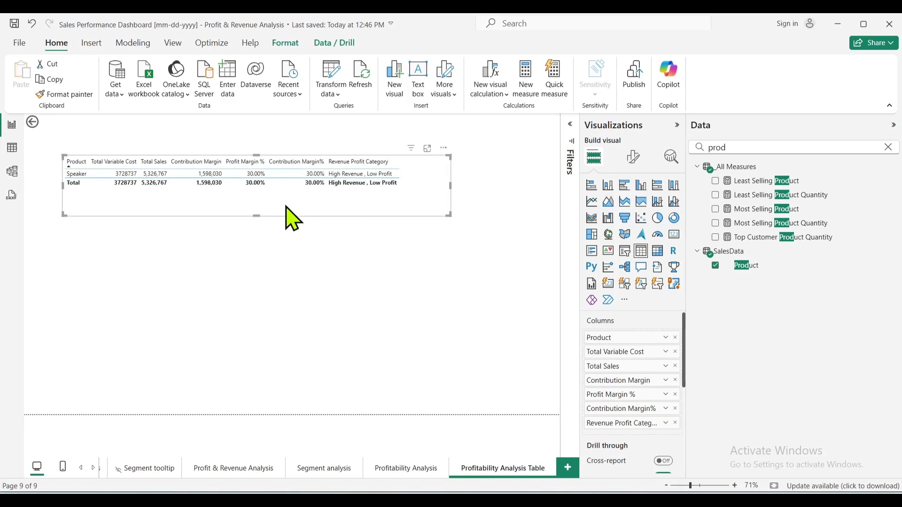
pyautogui.click(49, 123)
pyautogui.moveTo(49, 123); pyautogui.dragTo(56, 130)
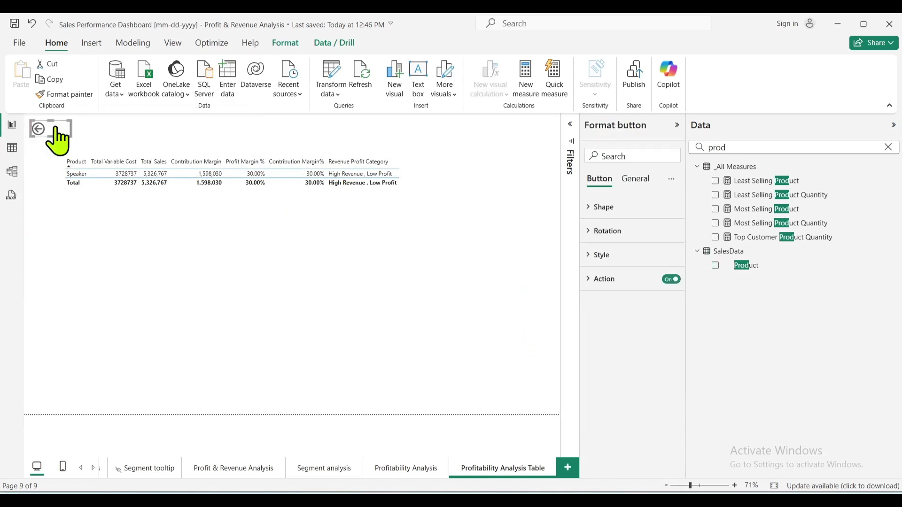
pyautogui.click(428, 198)
# Return to the Profitability Analysis page, clear the field search and collapse the Visualizations and Data panes
pyautogui.click(420, 465)
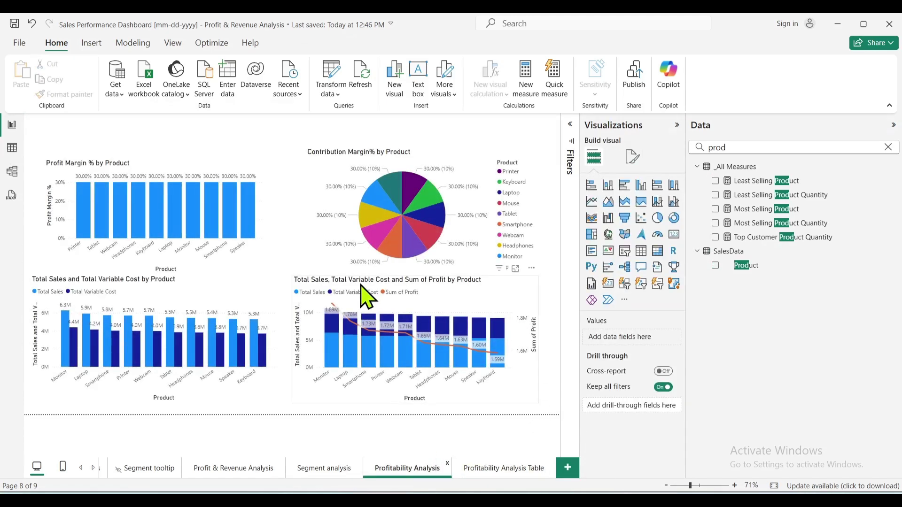
pyautogui.click(677, 125)
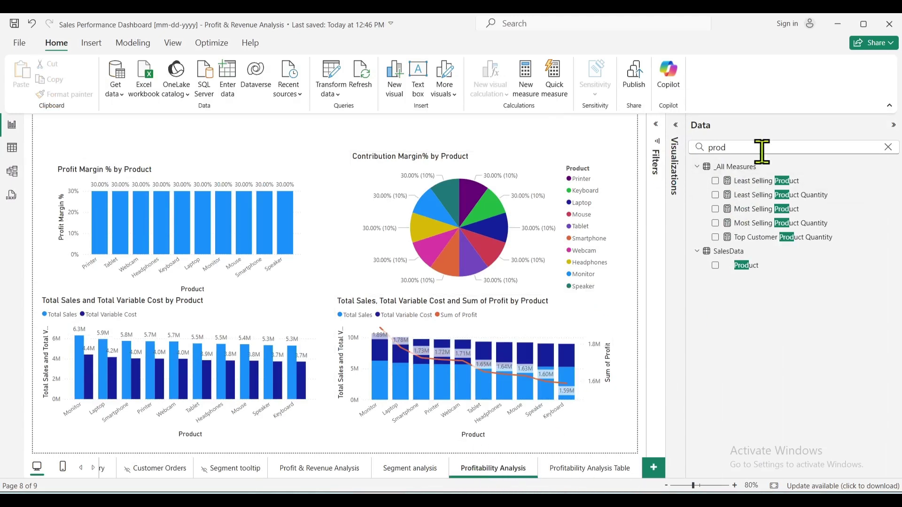
pyautogui.click(888, 147)
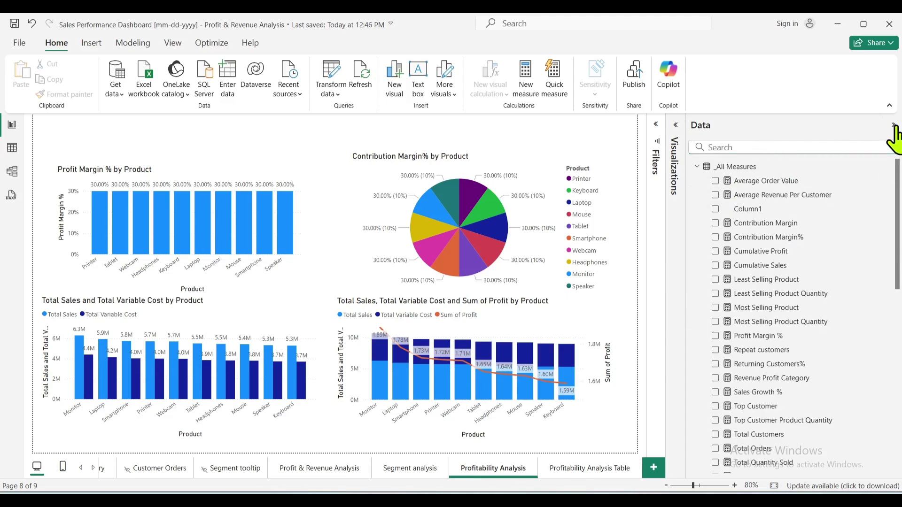
pyautogui.click(894, 125)
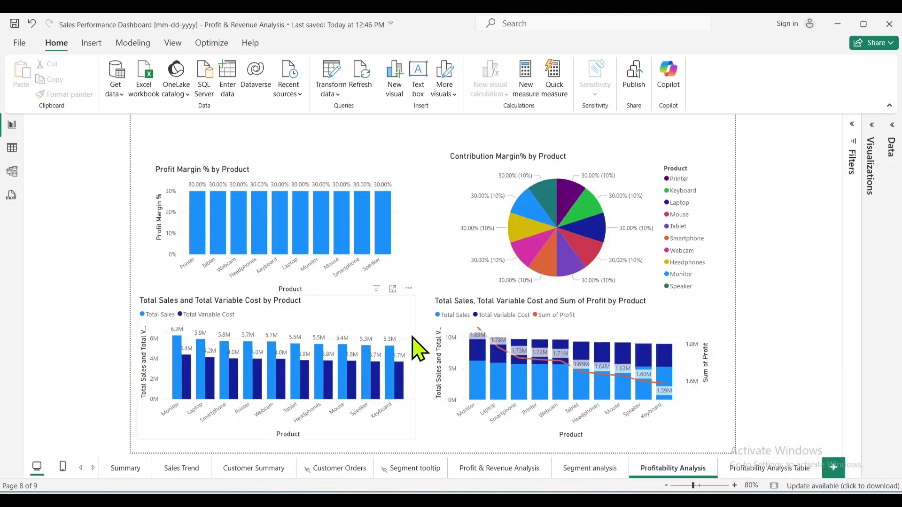